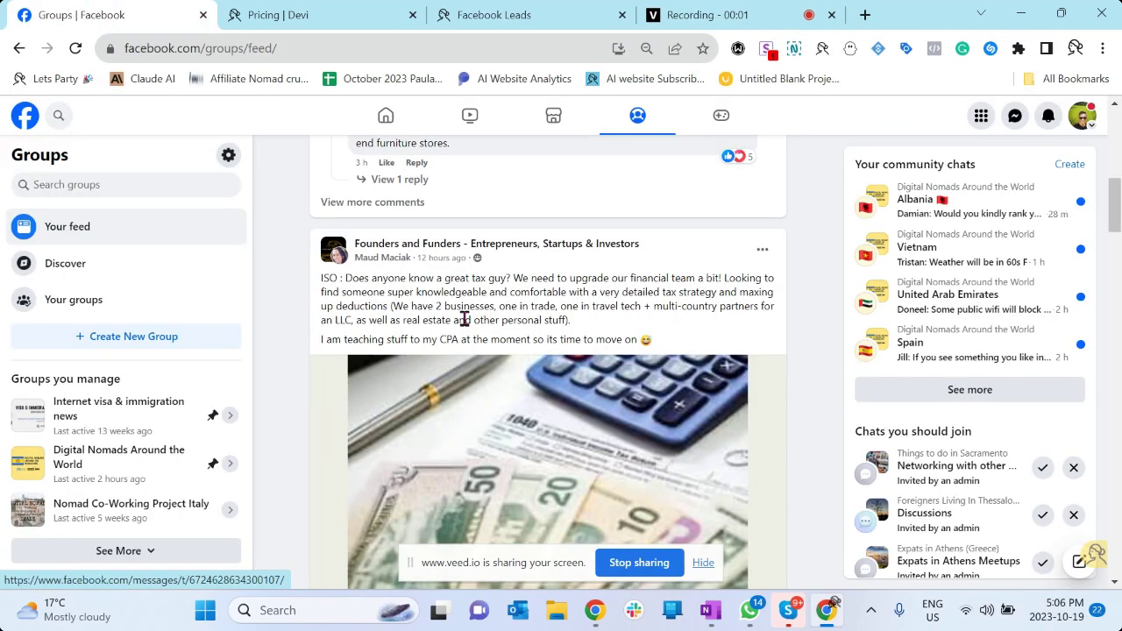
# Return from the Facebook home feed to the groups feed and hide the screen-sharing notice.
pyautogui.scroll(10, 549, 302)
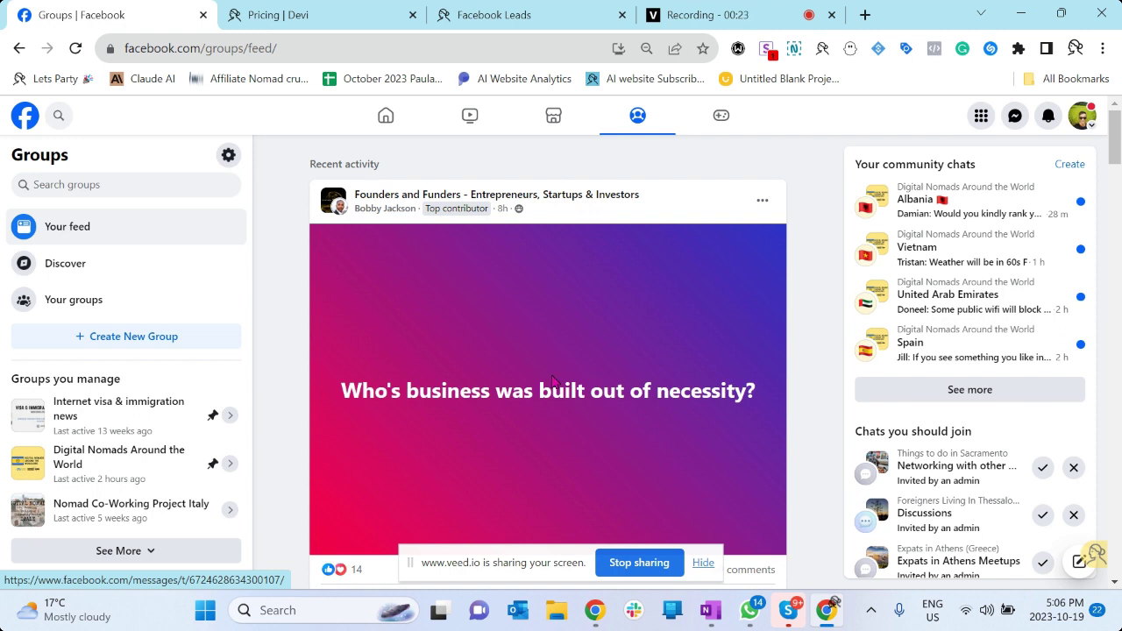
pyautogui.scroll(-2, 551, 379)
pyautogui.scroll(3, 551, 375)
pyautogui.click(25, 115)
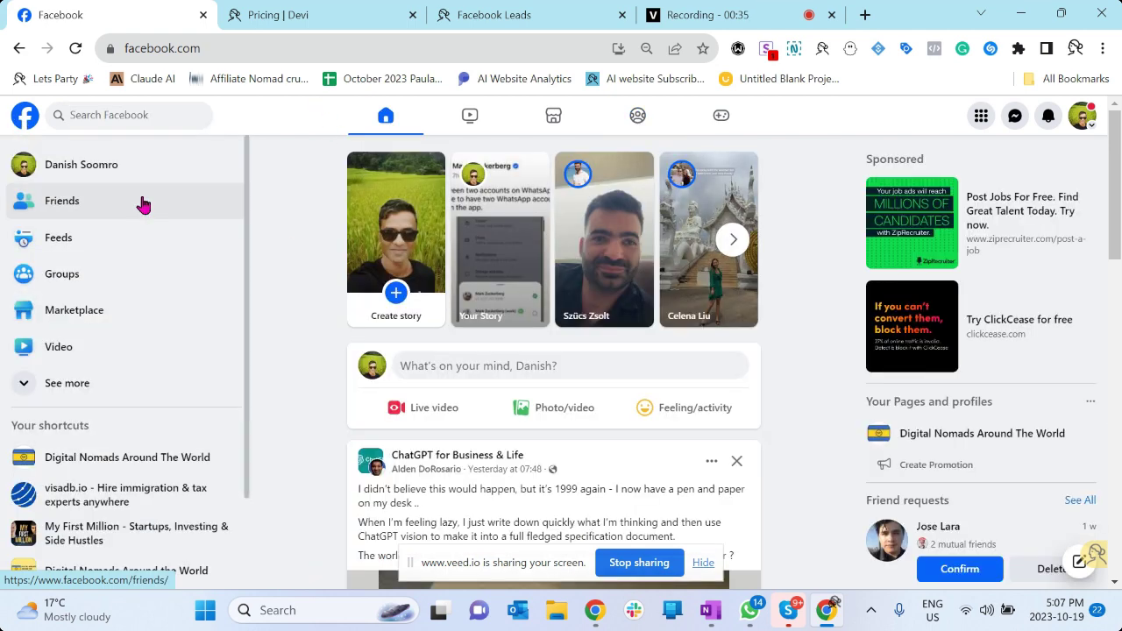
pyautogui.click(64, 288)
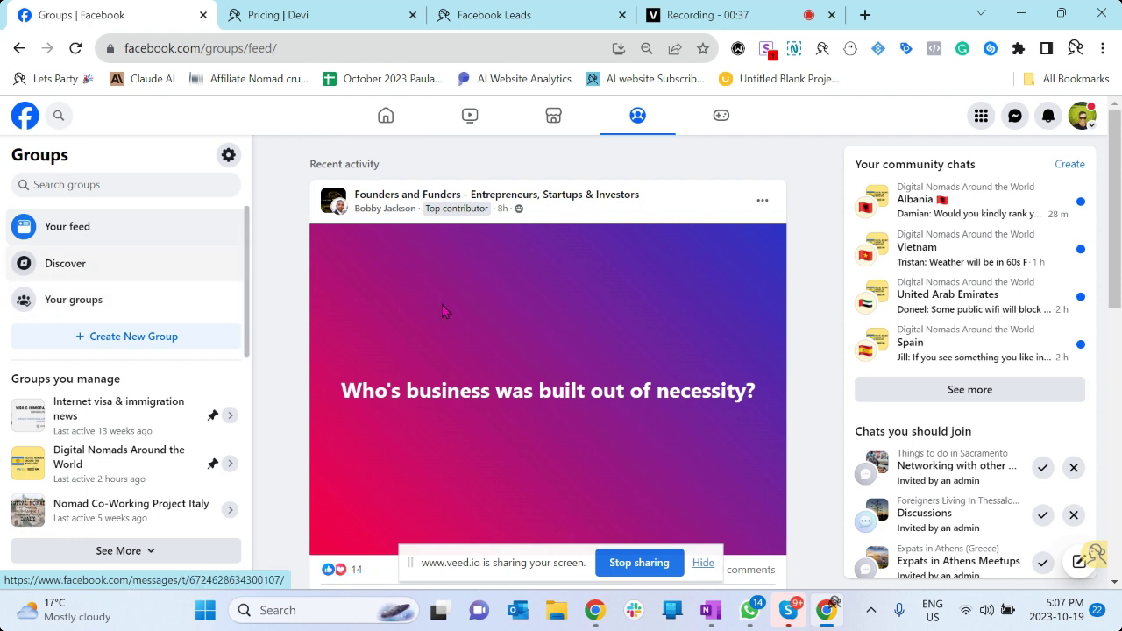
pyautogui.click(703, 564)
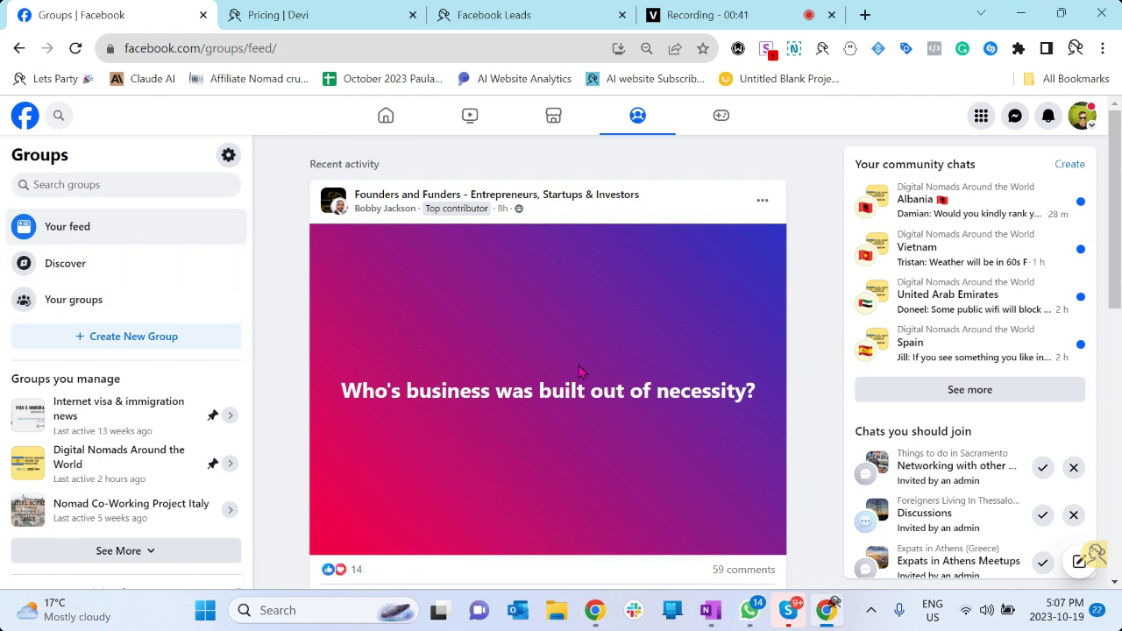
# Scroll down through the Facebook groups feed posts.
pyautogui.scroll(-1, 578, 372)
pyautogui.scroll(-2, 561, 289)
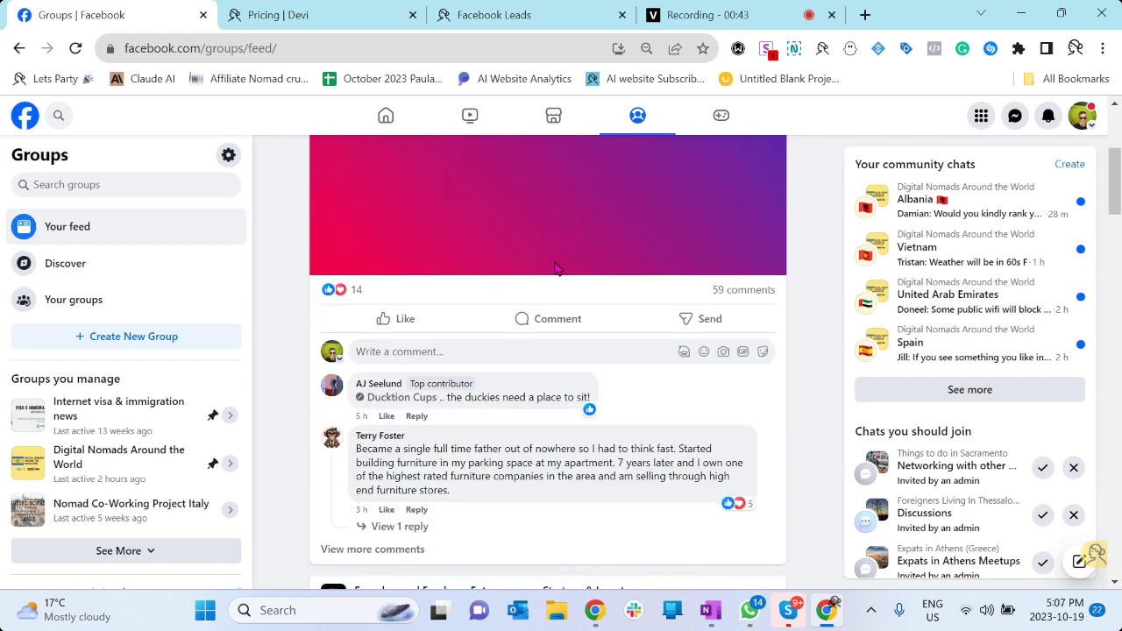
pyautogui.scroll(-5, 555, 267)
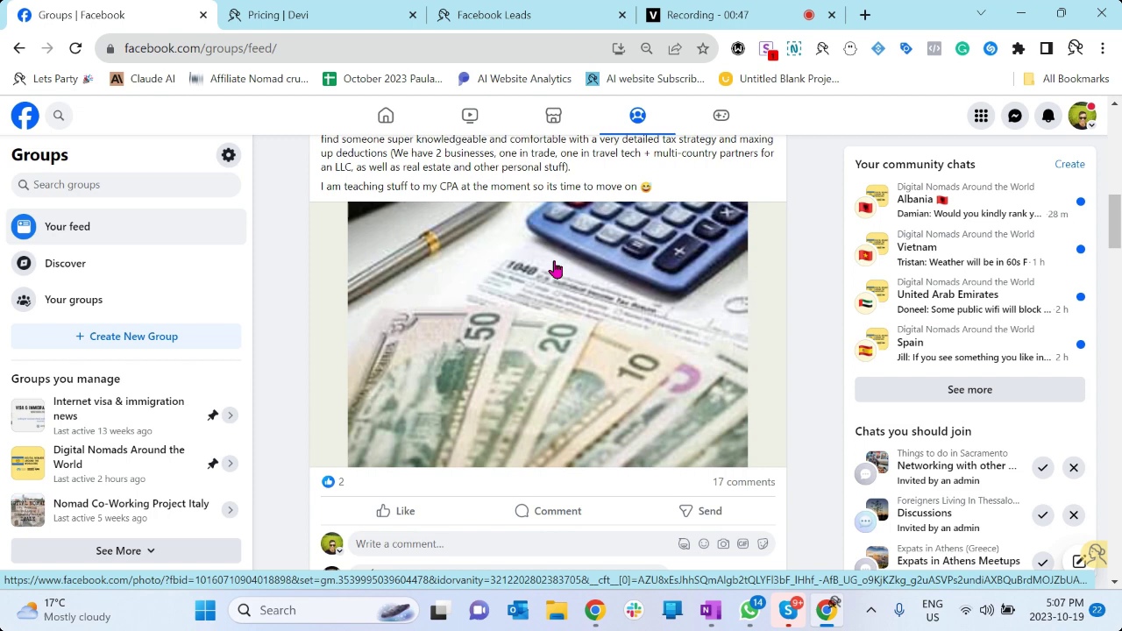
pyautogui.scroll(-7, 555, 268)
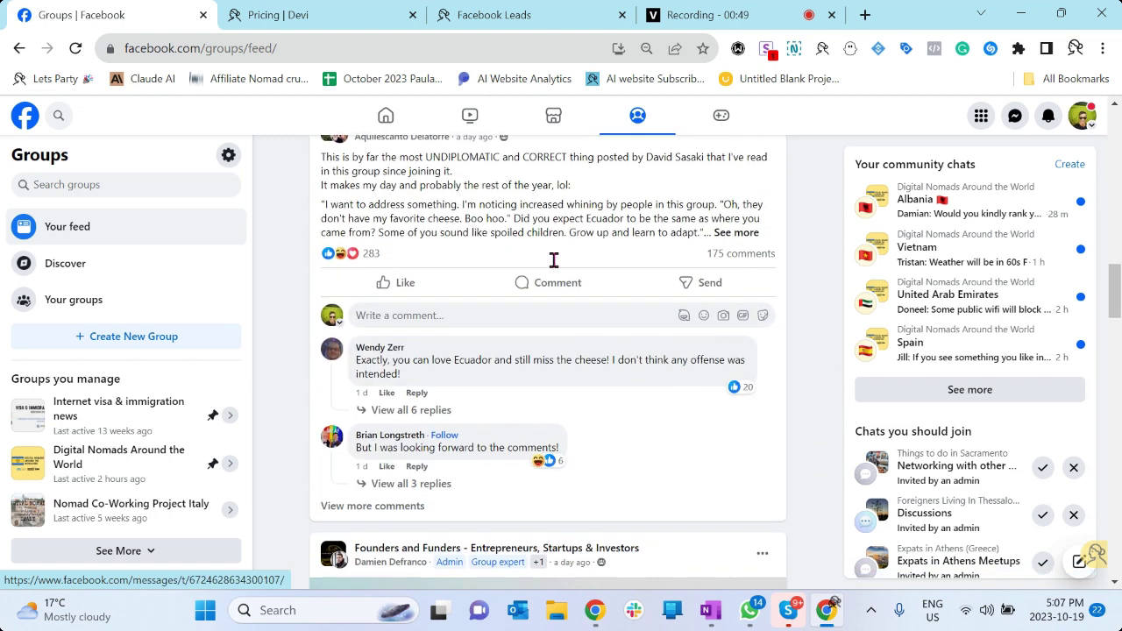
pyautogui.scroll(-4, 555, 267)
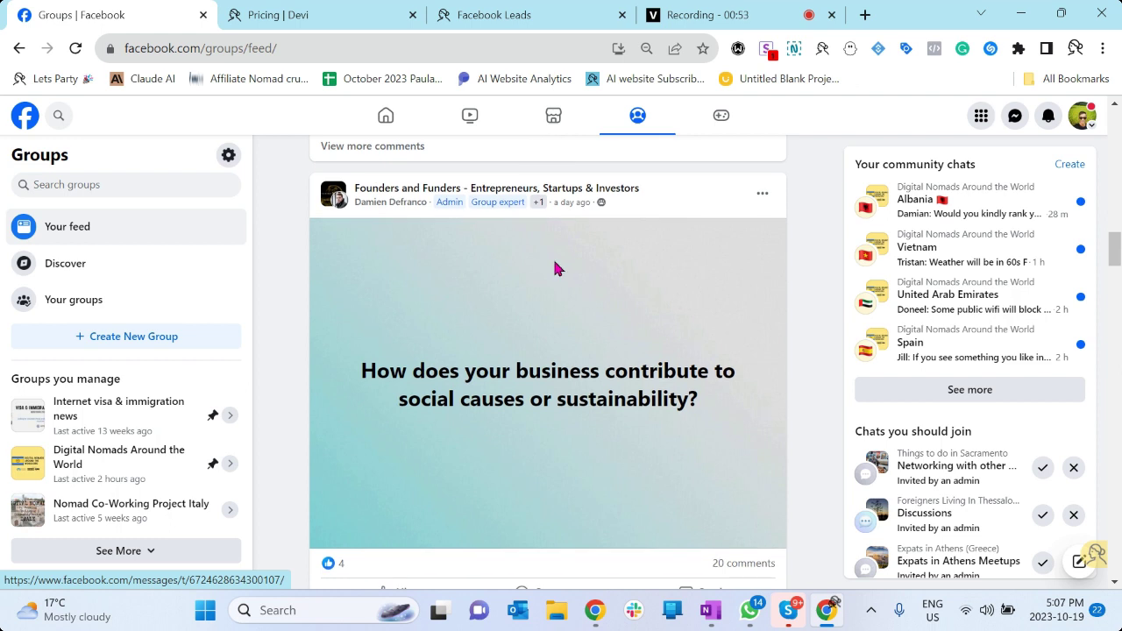
pyautogui.scroll(-1, 591, 325)
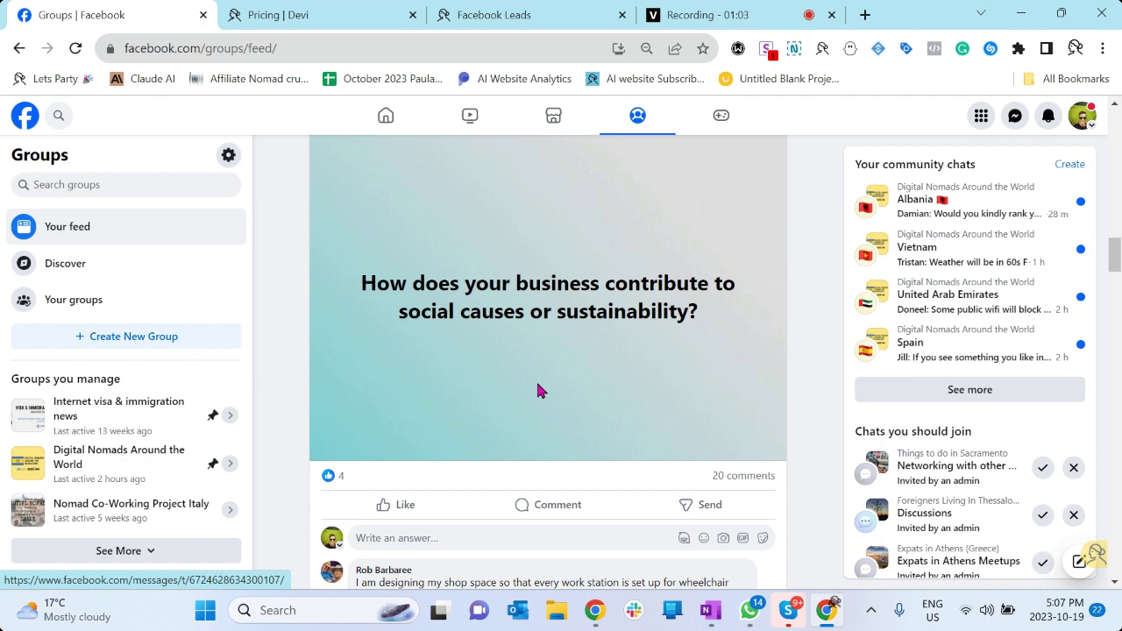
pyautogui.scroll(-4, 538, 390)
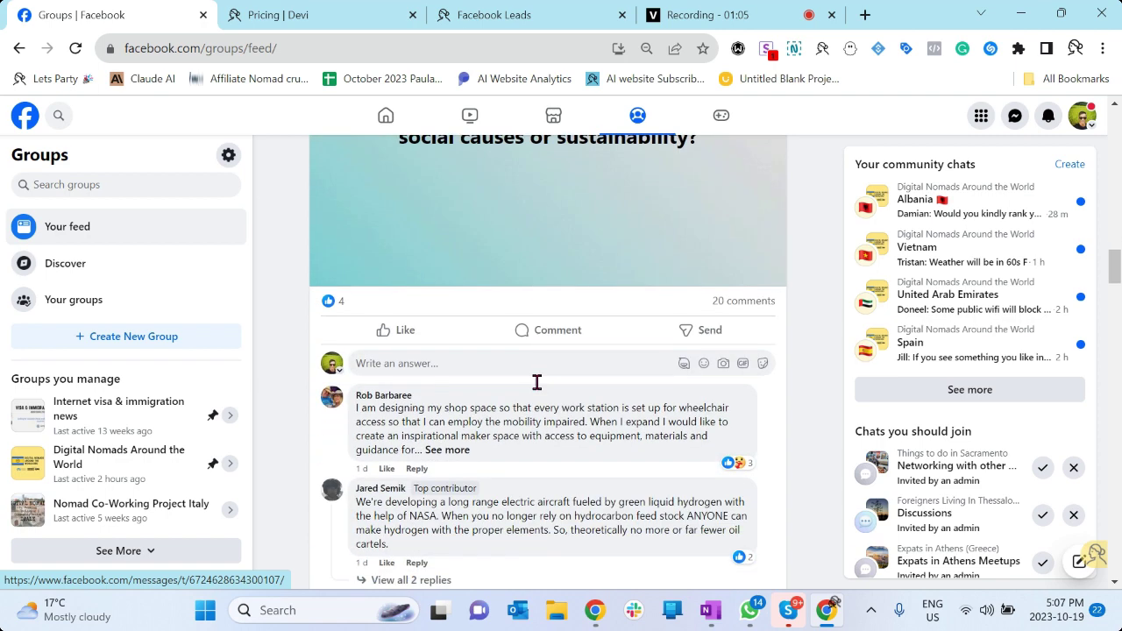
pyautogui.scroll(-3, 538, 390)
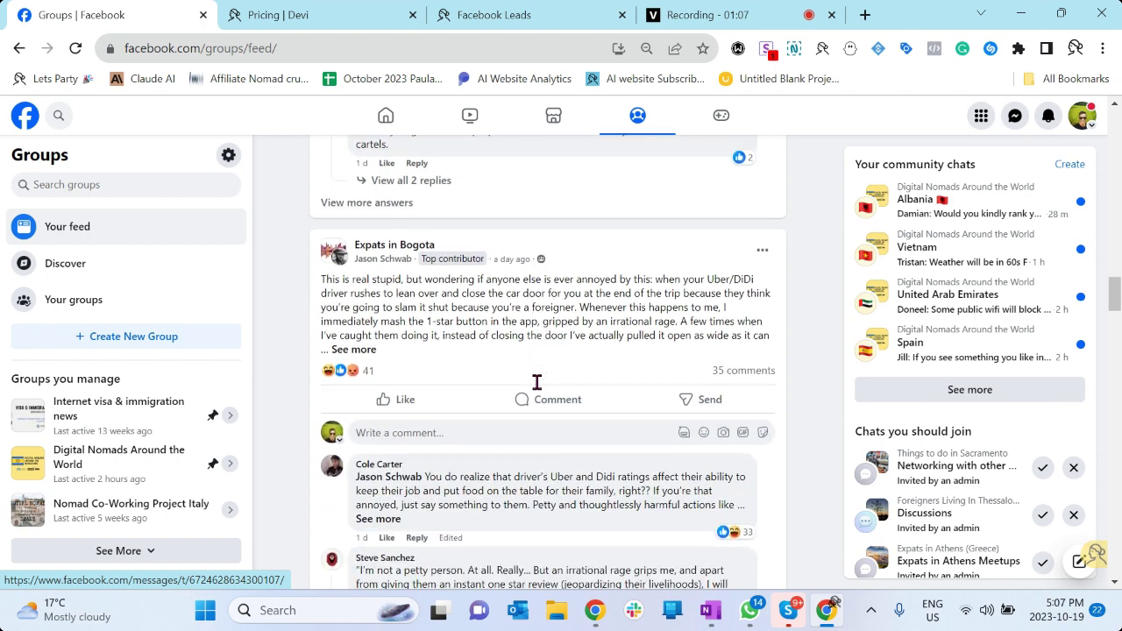
pyautogui.scroll(-5, 538, 390)
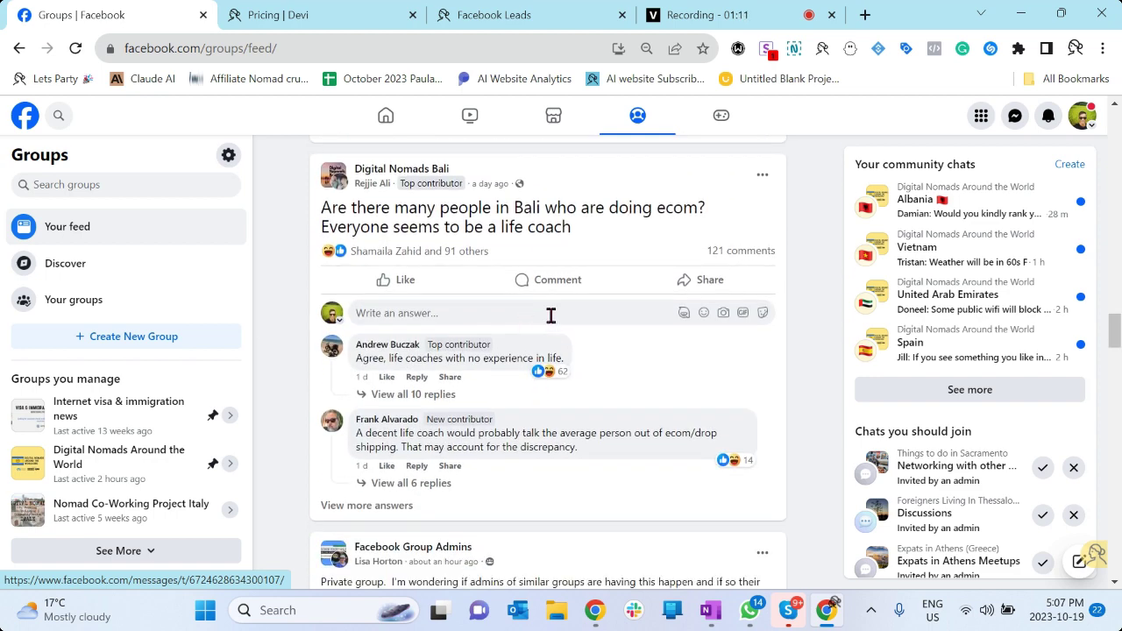
pyautogui.scroll(-4, 506, 312)
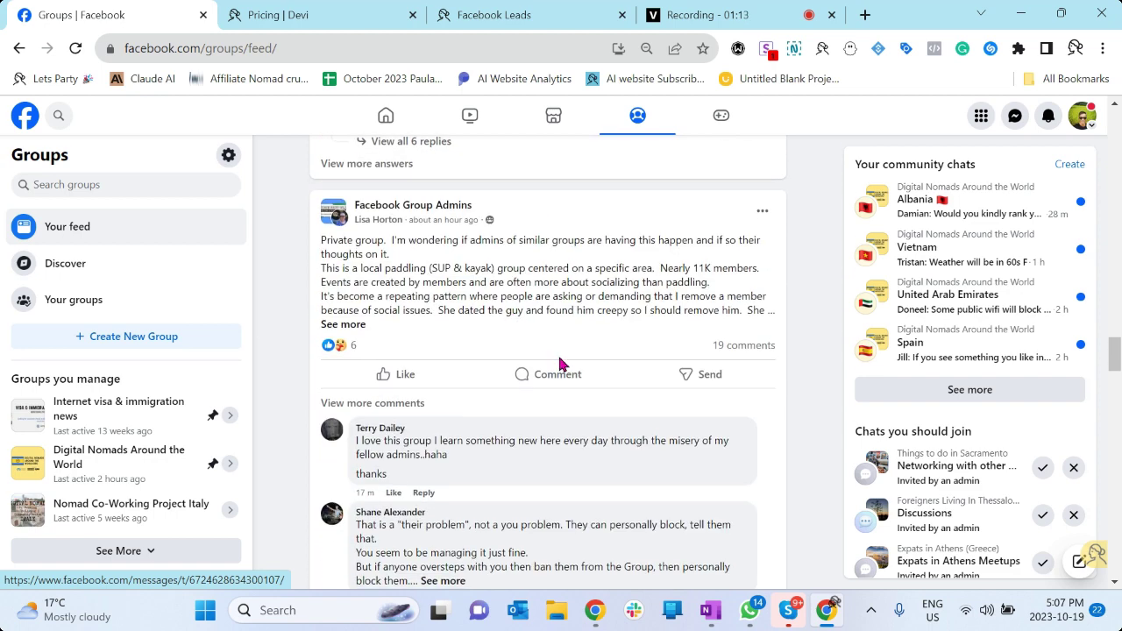
pyautogui.scroll(-7, 561, 364)
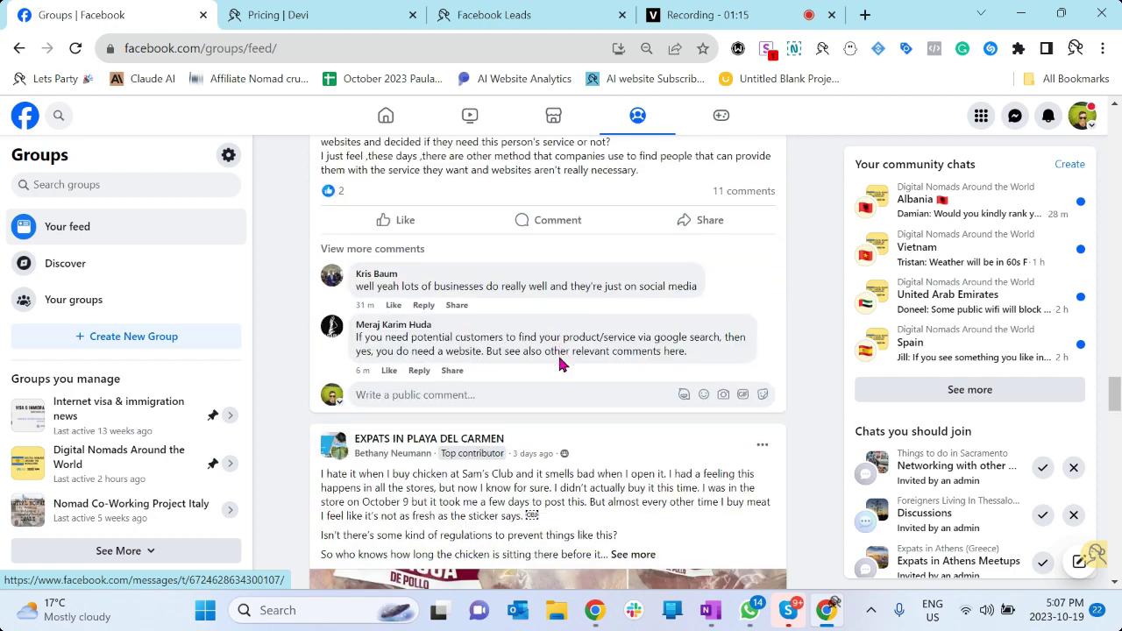
pyautogui.scroll(-10, 561, 364)
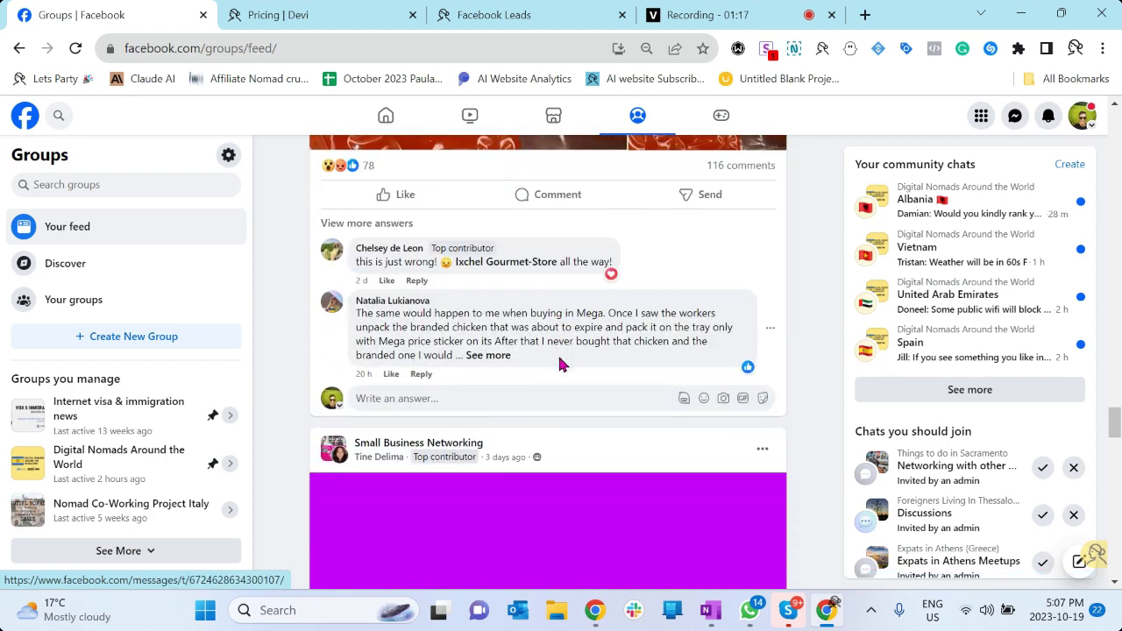
pyautogui.scroll(-4, 561, 364)
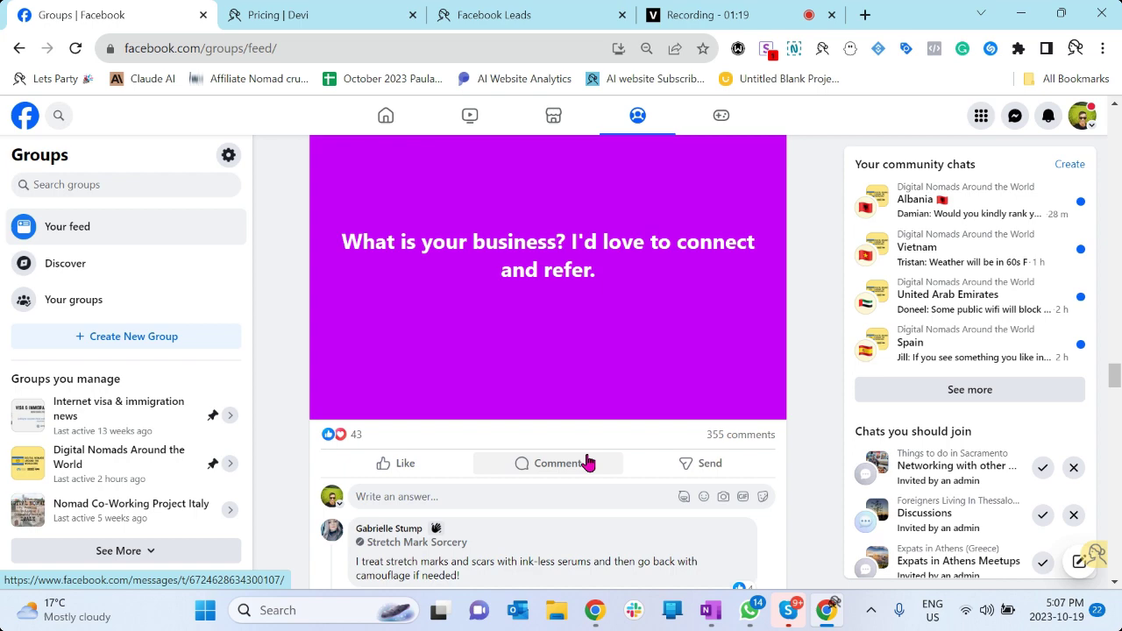
pyautogui.scroll(-1, 587, 462)
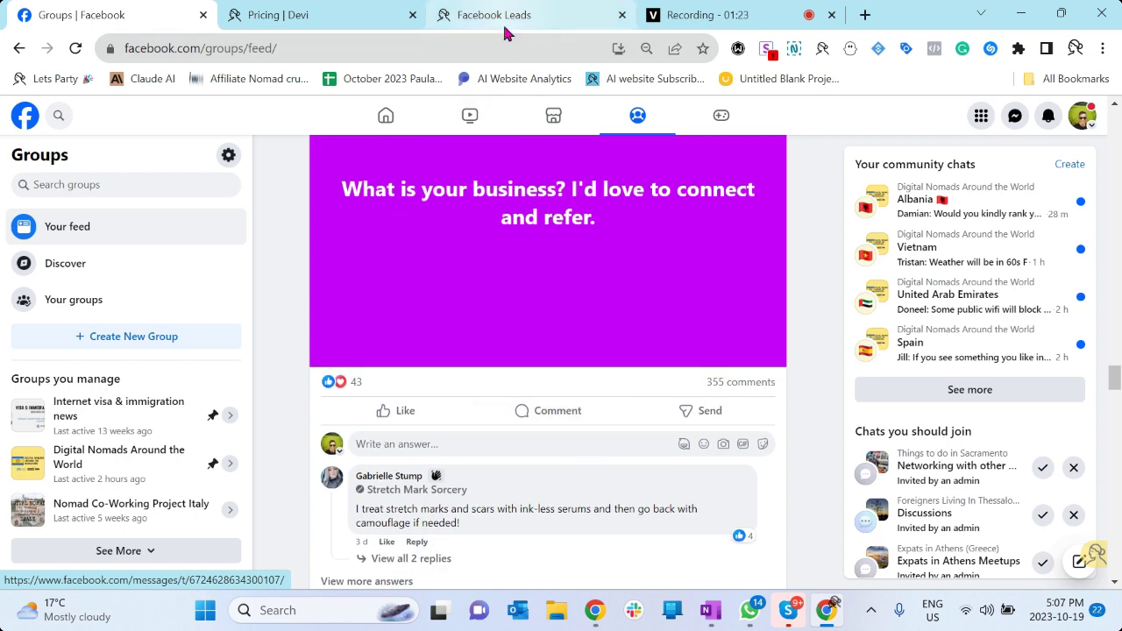
# Go from the Devi pricing page to the Devi home page, closing the extension's dashboard tab.
pyautogui.click(368, 25)
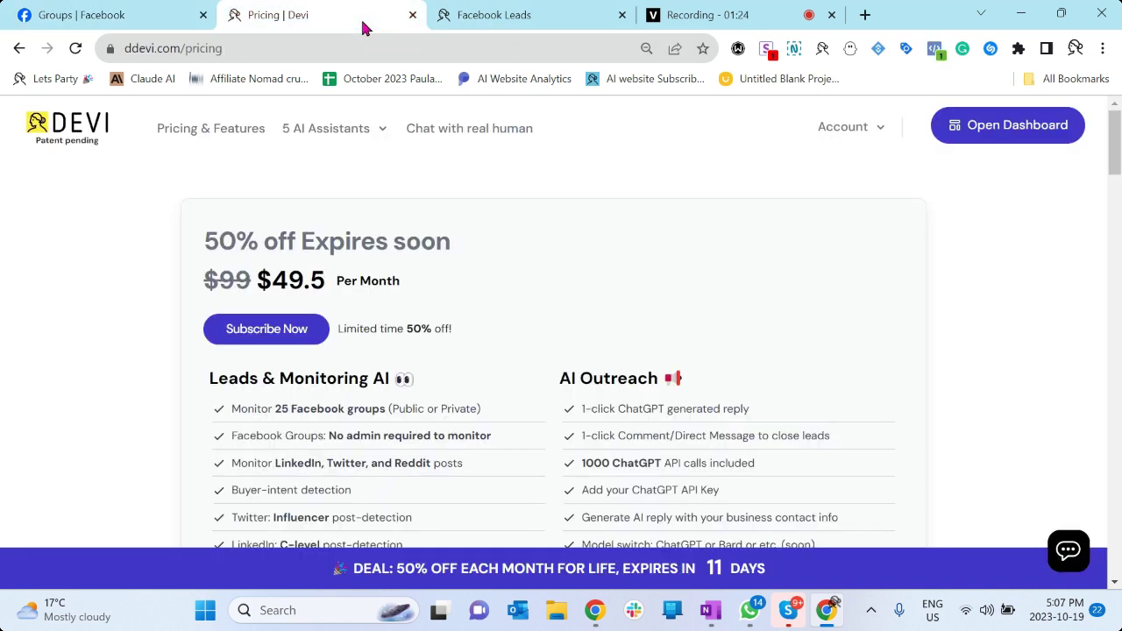
pyautogui.click(101, 128)
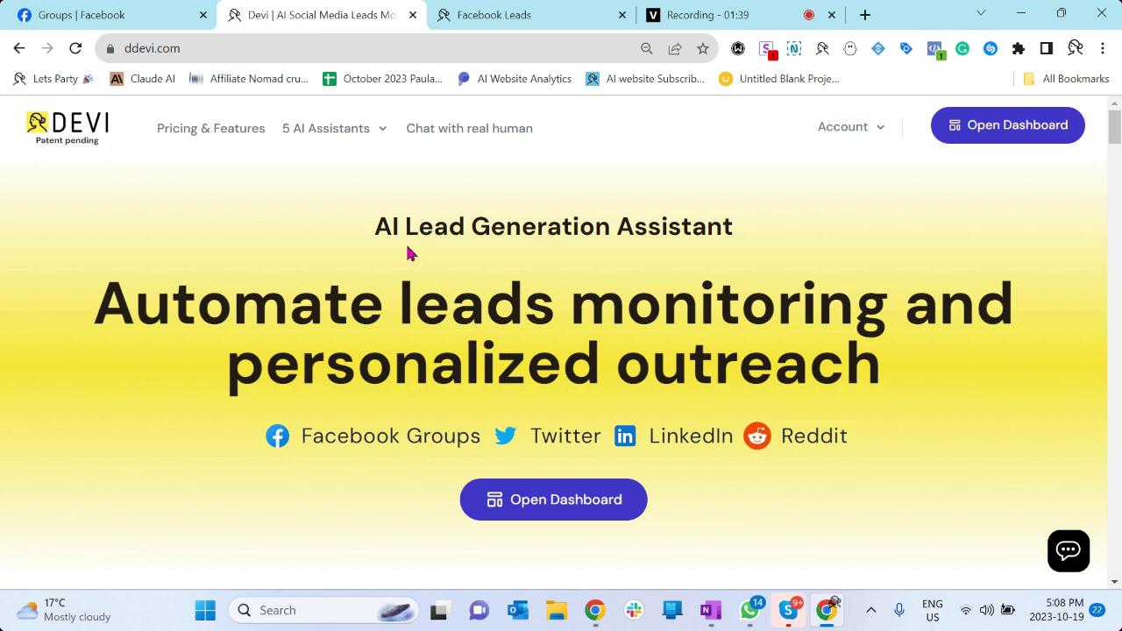
pyautogui.click(821, 53)
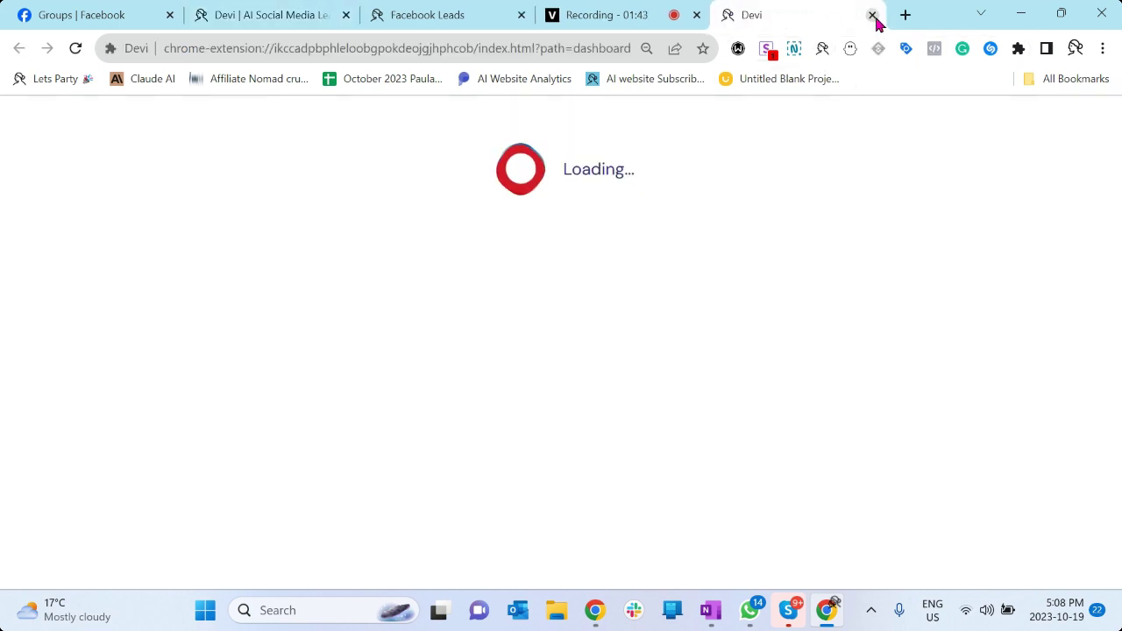
pyautogui.click(872, 14)
pyautogui.click(314, 16)
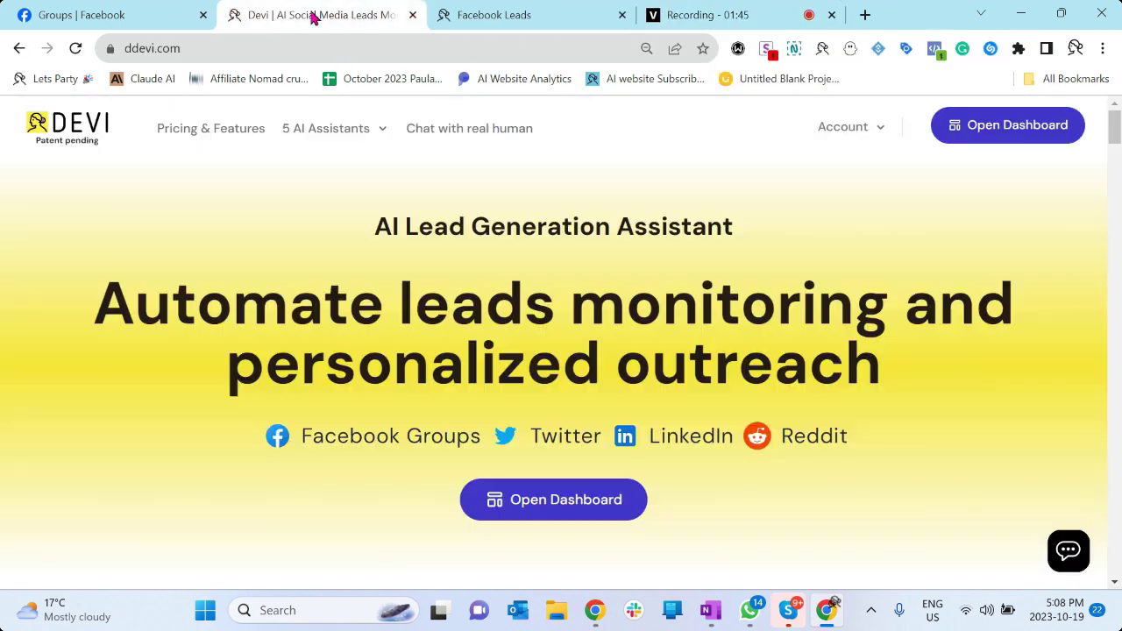
# Show Facebook Leads for all seven keywords and expand the first seen lead's full post.
pyautogui.click(531, 22)
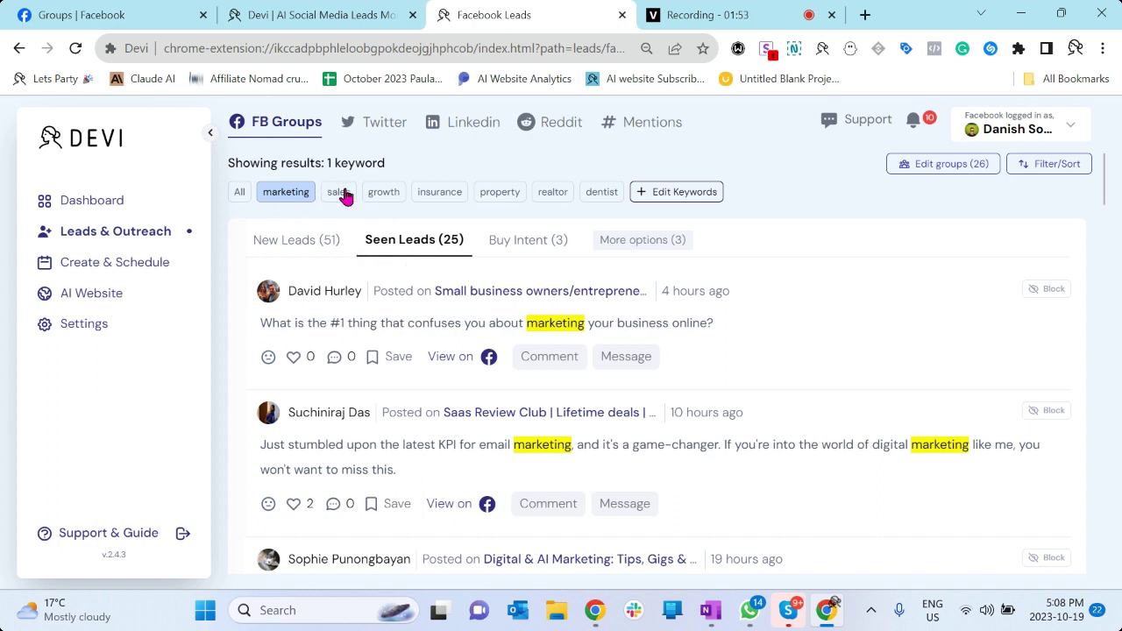
pyautogui.click(241, 198)
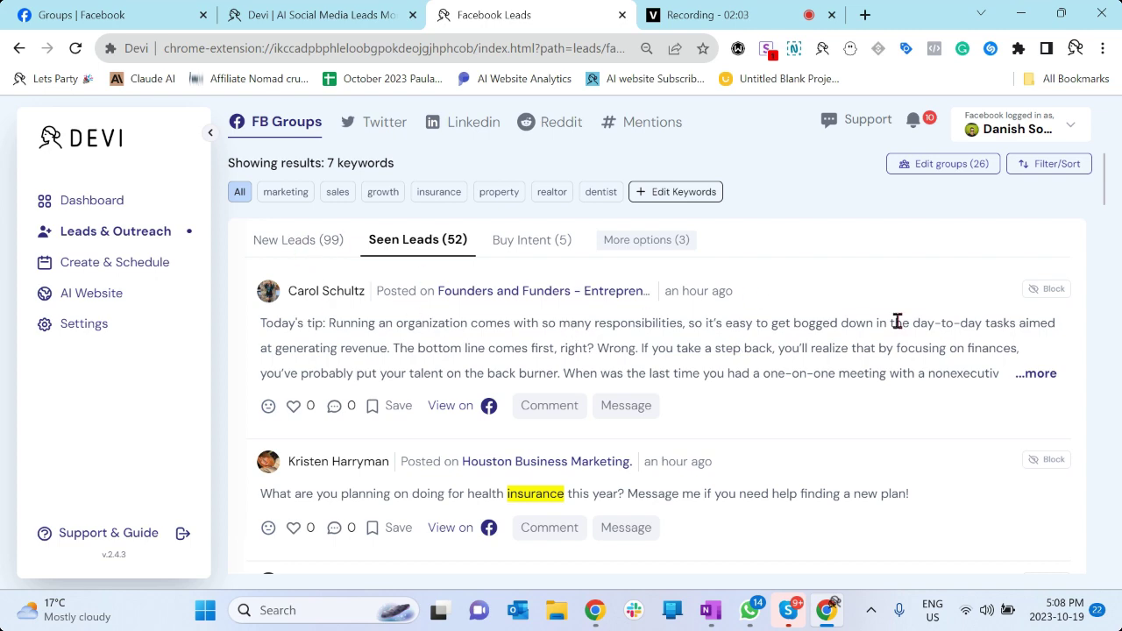
pyautogui.click(1038, 375)
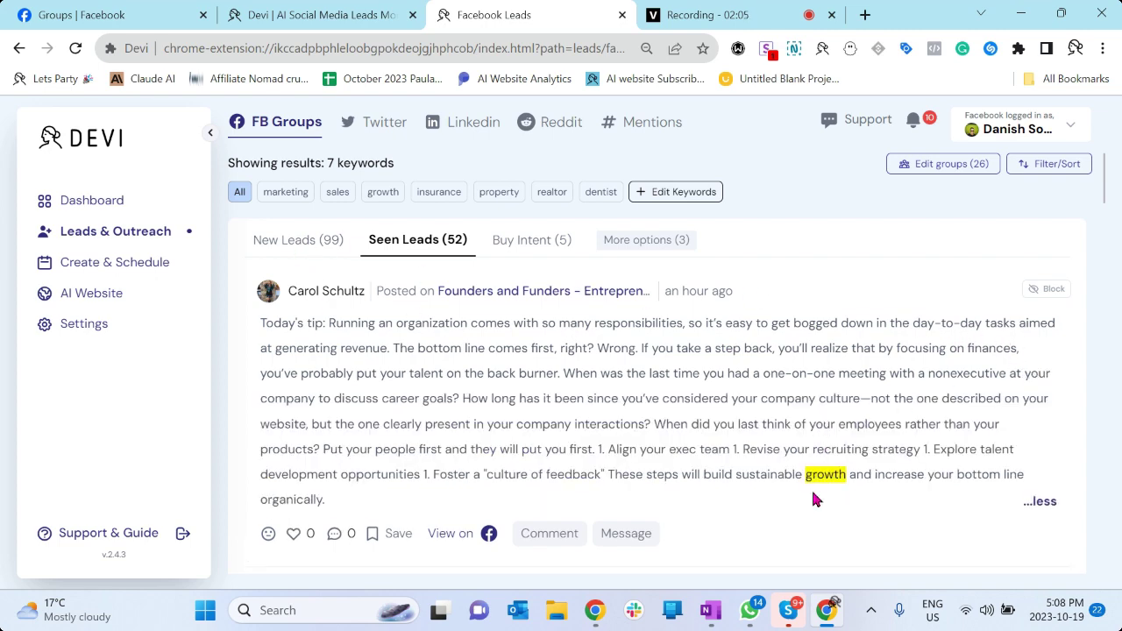
pyautogui.scroll(-3, 657, 419)
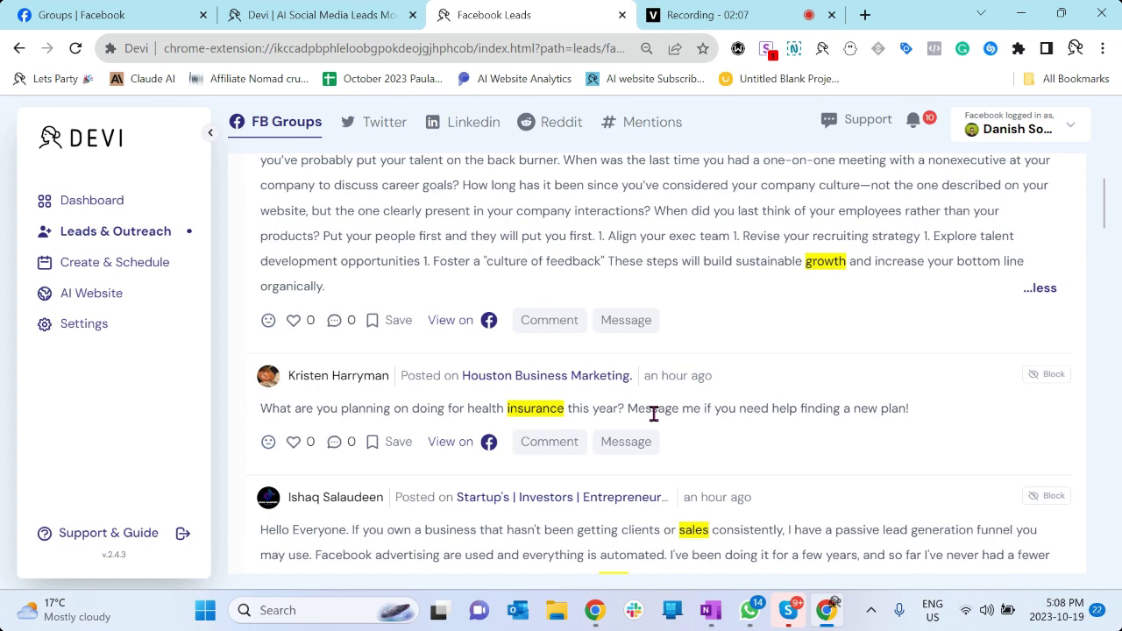
pyautogui.scroll(-4, 534, 410)
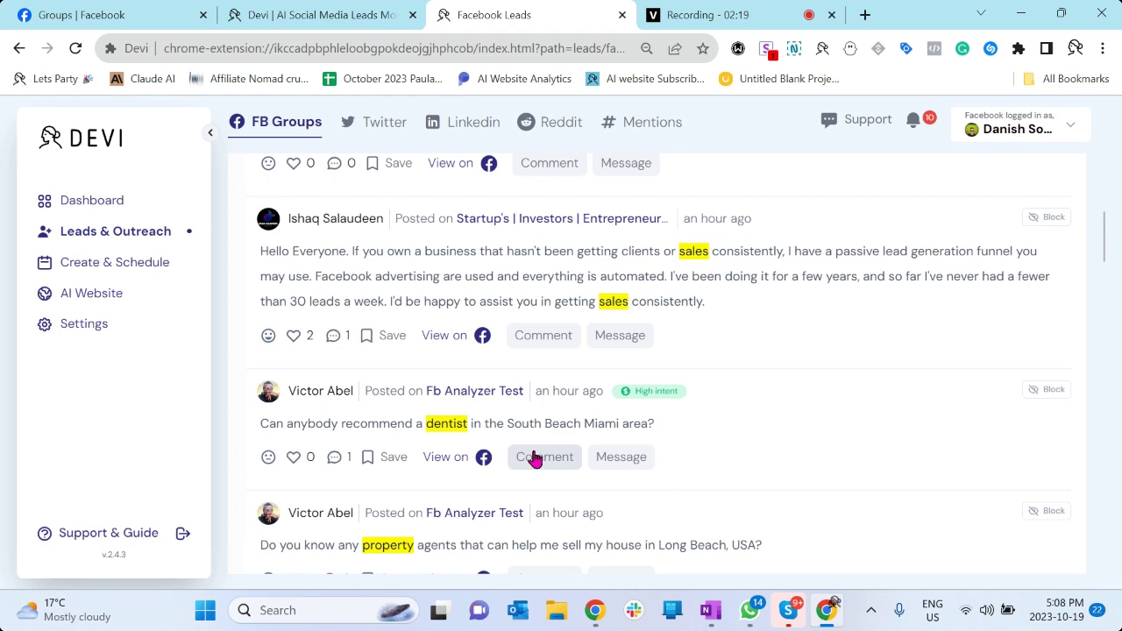
pyautogui.scroll(10, 535, 458)
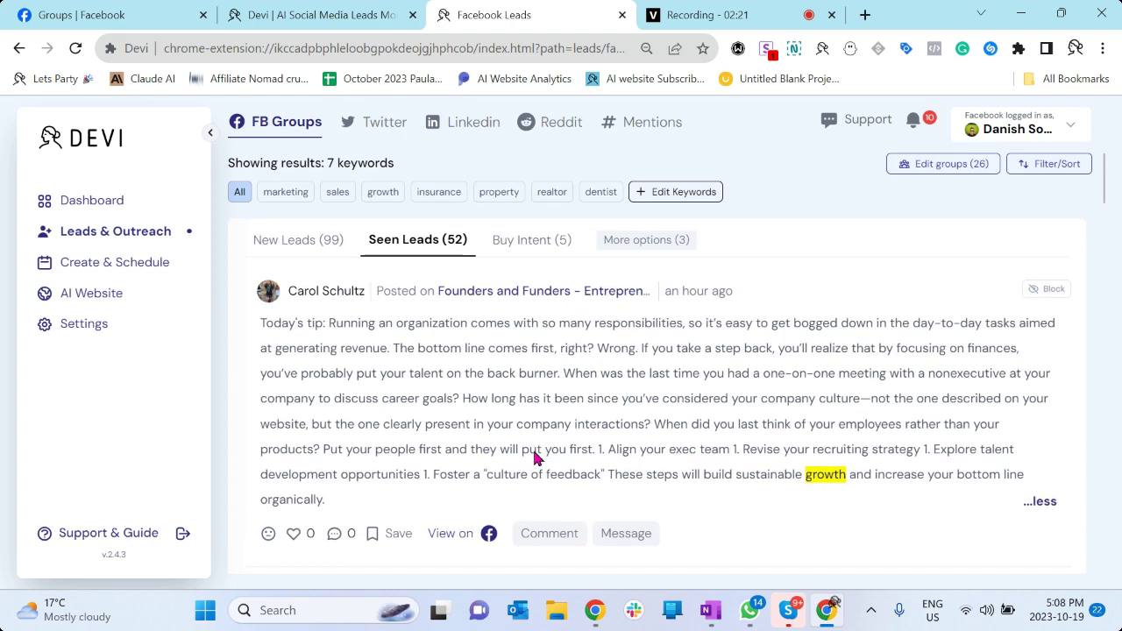
# Filter to the 5 Buy Intent leads, selecting then deselecting 'recommend' in the Miami dentist request.
pyautogui.click(527, 247)
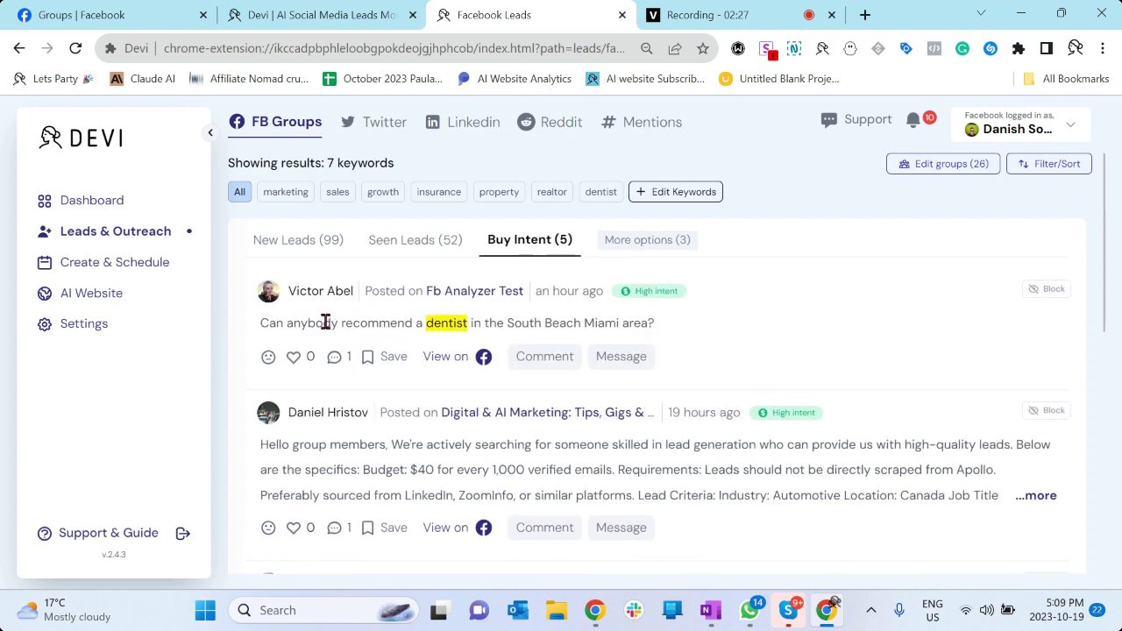
pyautogui.moveTo(337, 322); pyautogui.dragTo(419, 322)
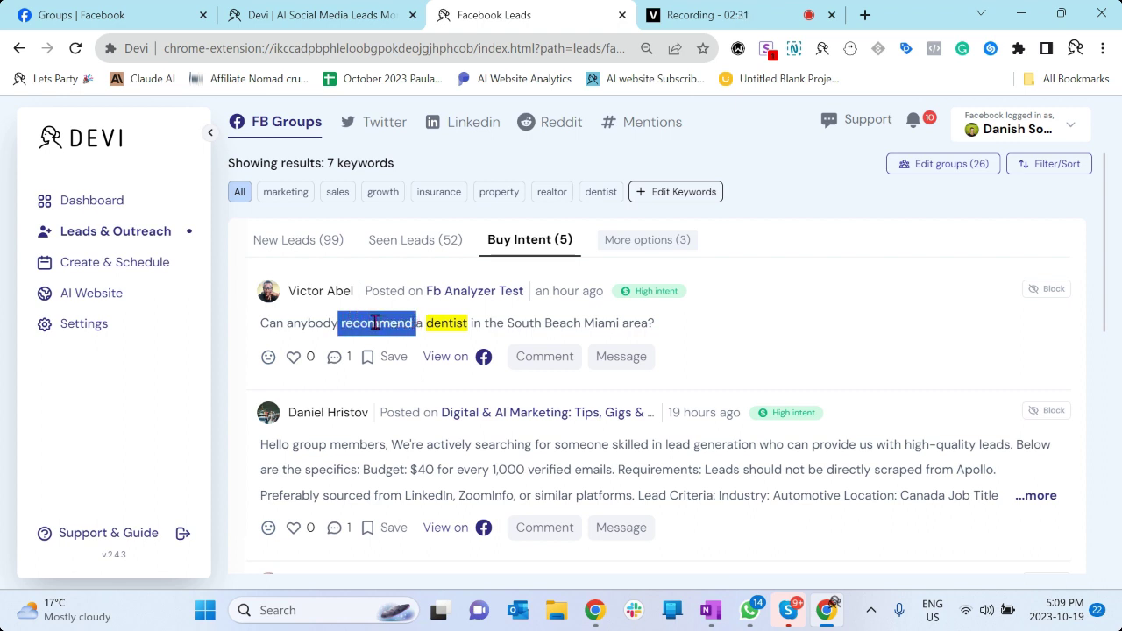
pyautogui.moveTo(641, 297)
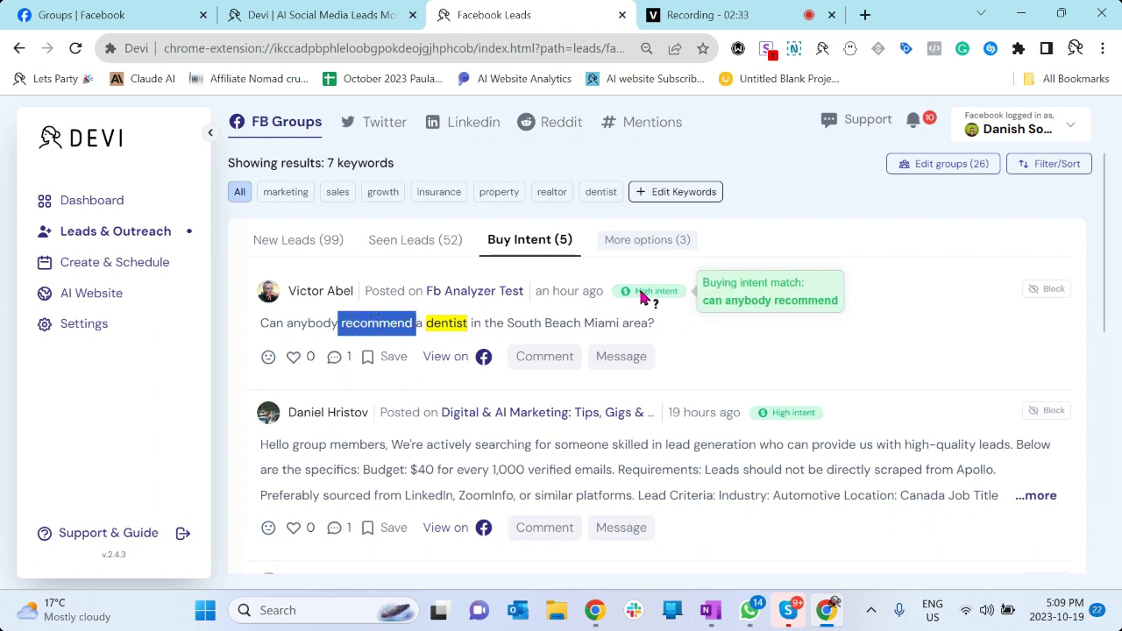
pyautogui.doubleClick(380, 324)
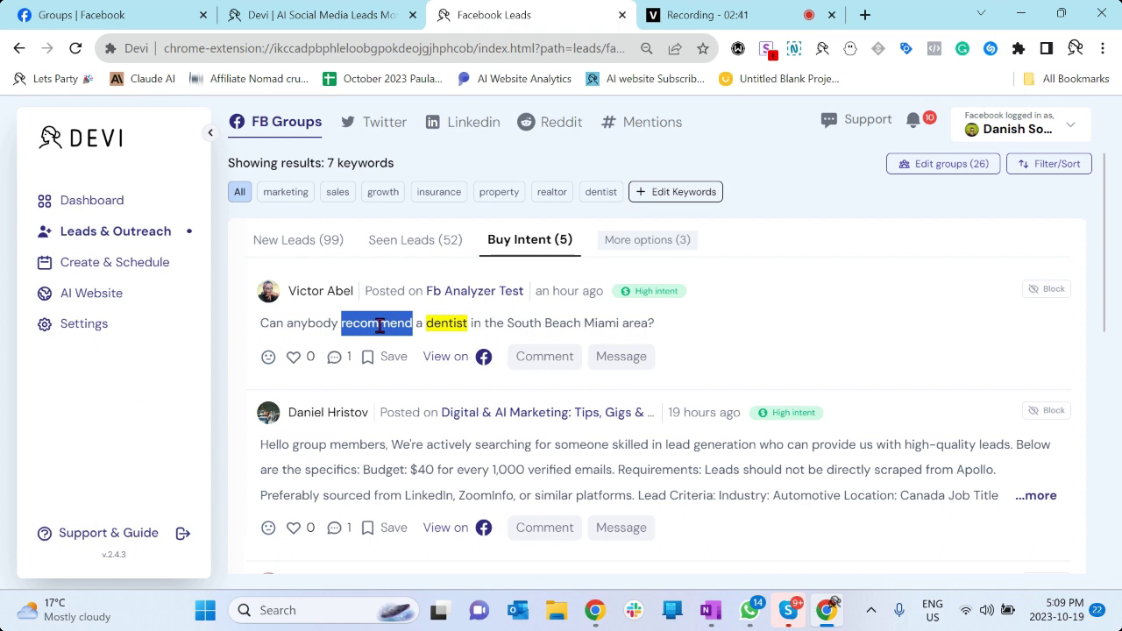
pyautogui.click(553, 310)
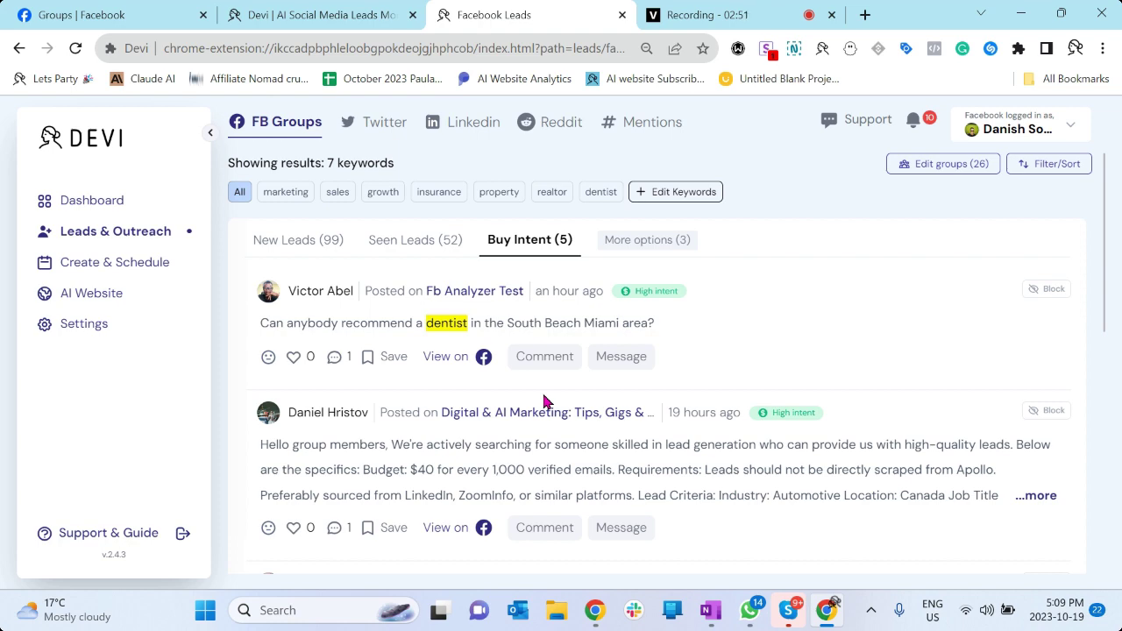
pyautogui.click(544, 360)
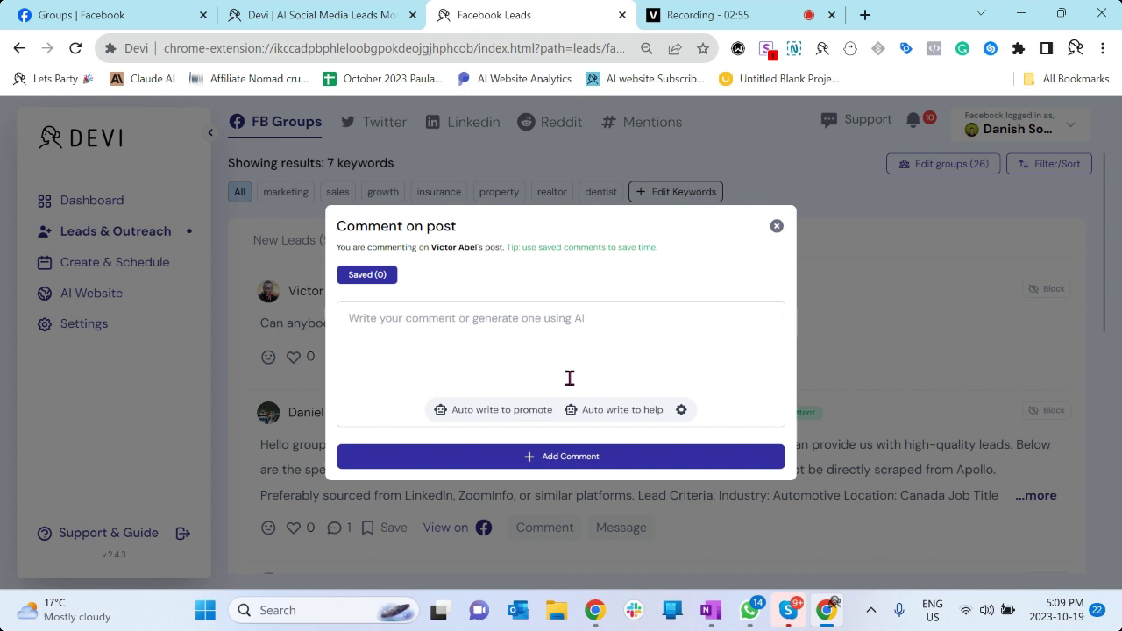
pyautogui.click(592, 410)
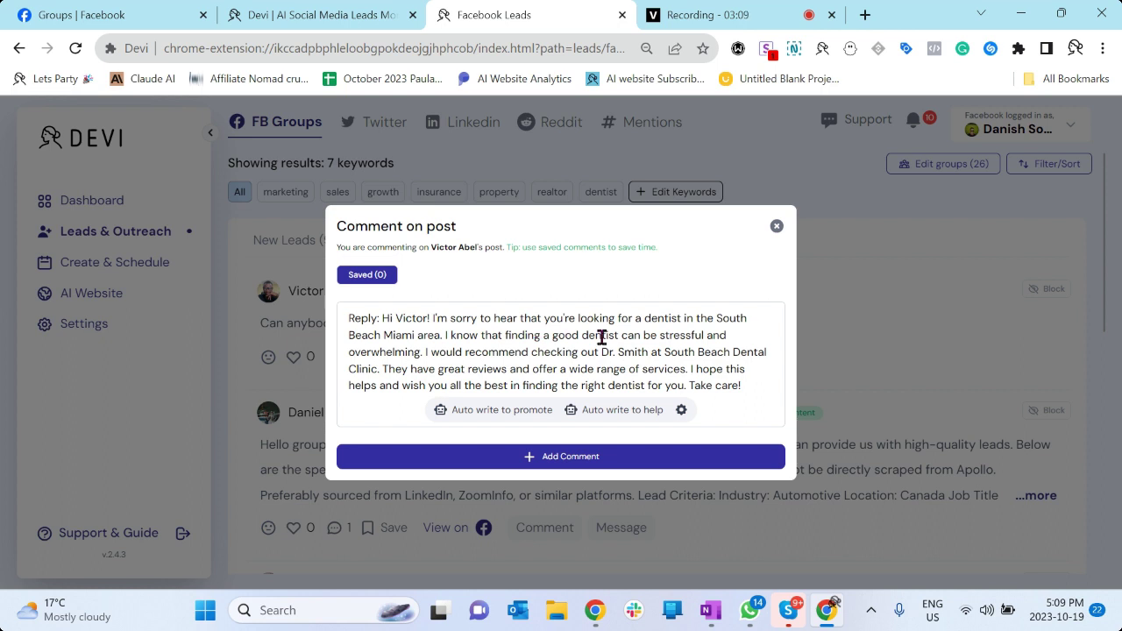
pyautogui.click(512, 409)
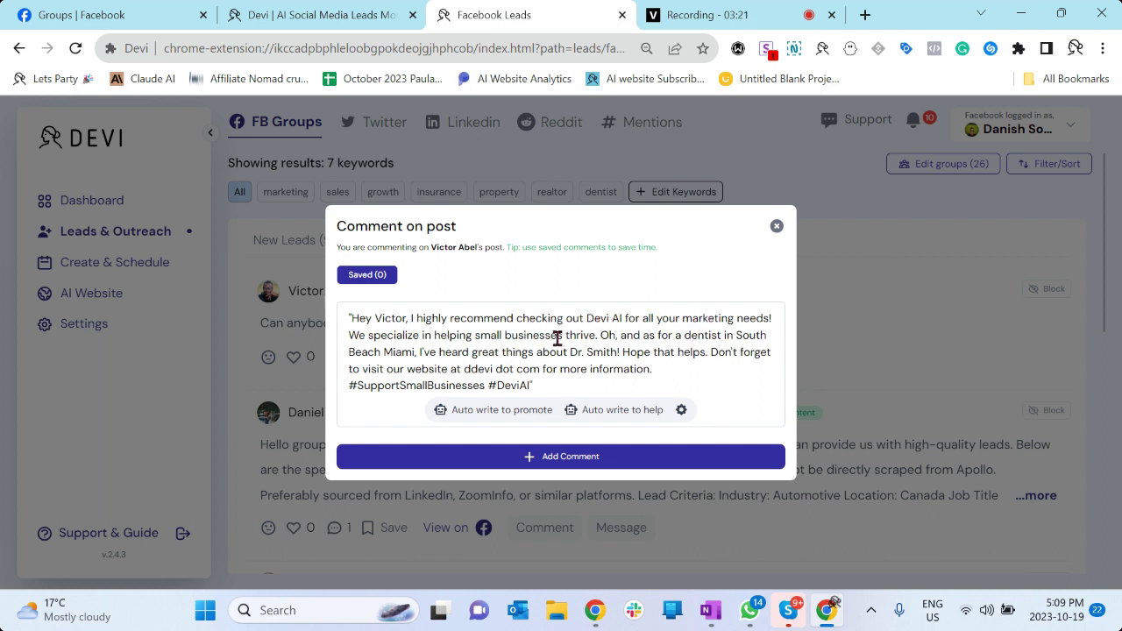
pyautogui.click(681, 410)
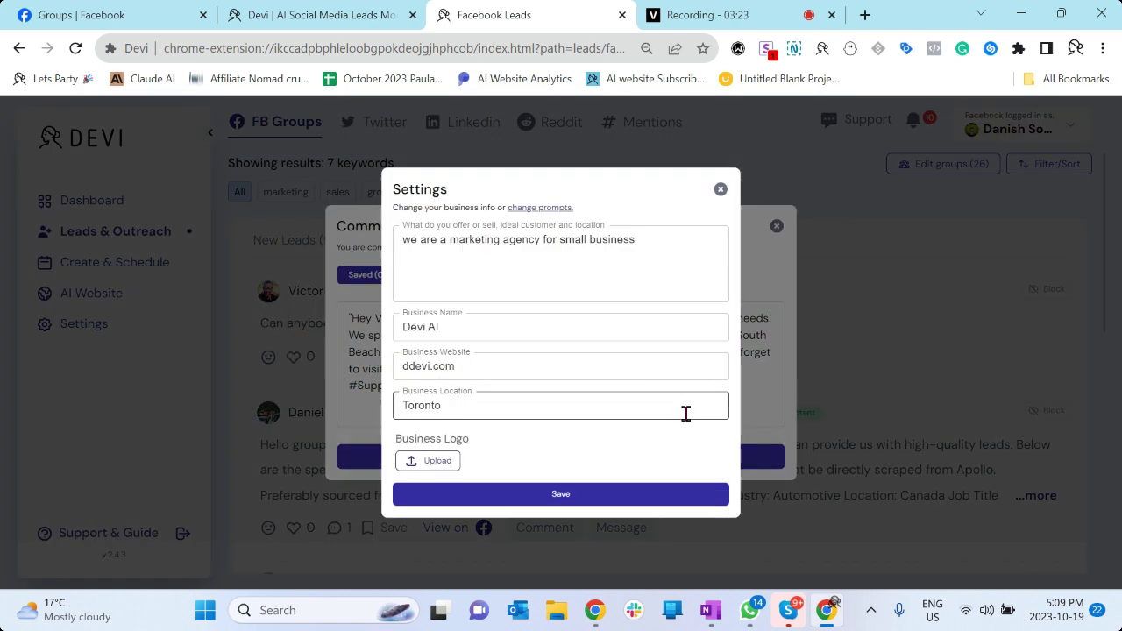
pyautogui.click(720, 191)
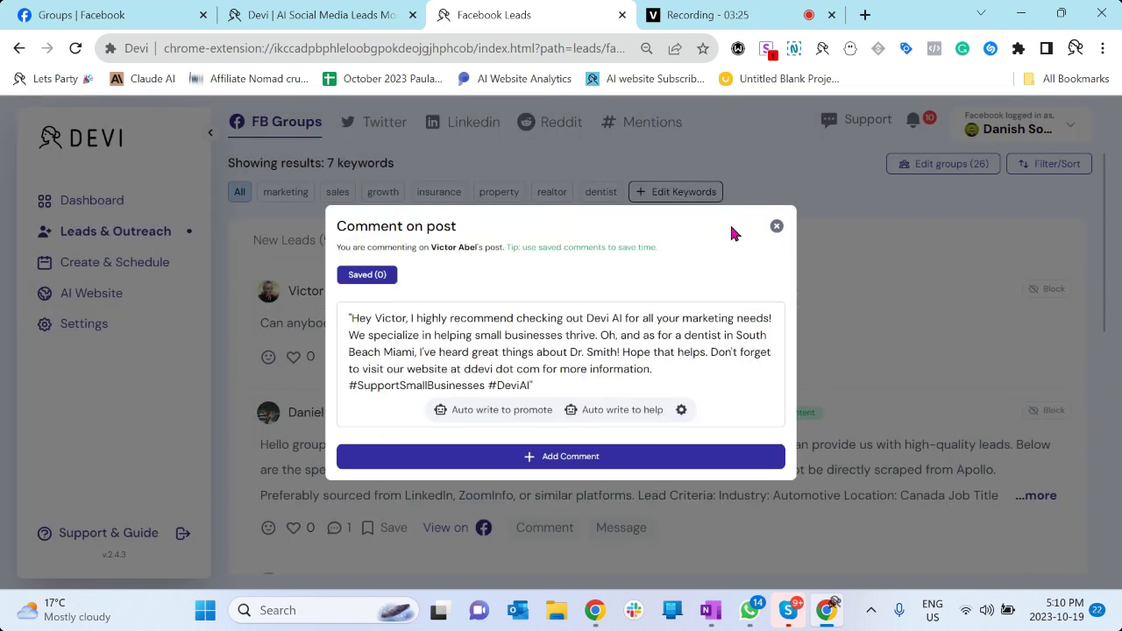
pyautogui.click(775, 228)
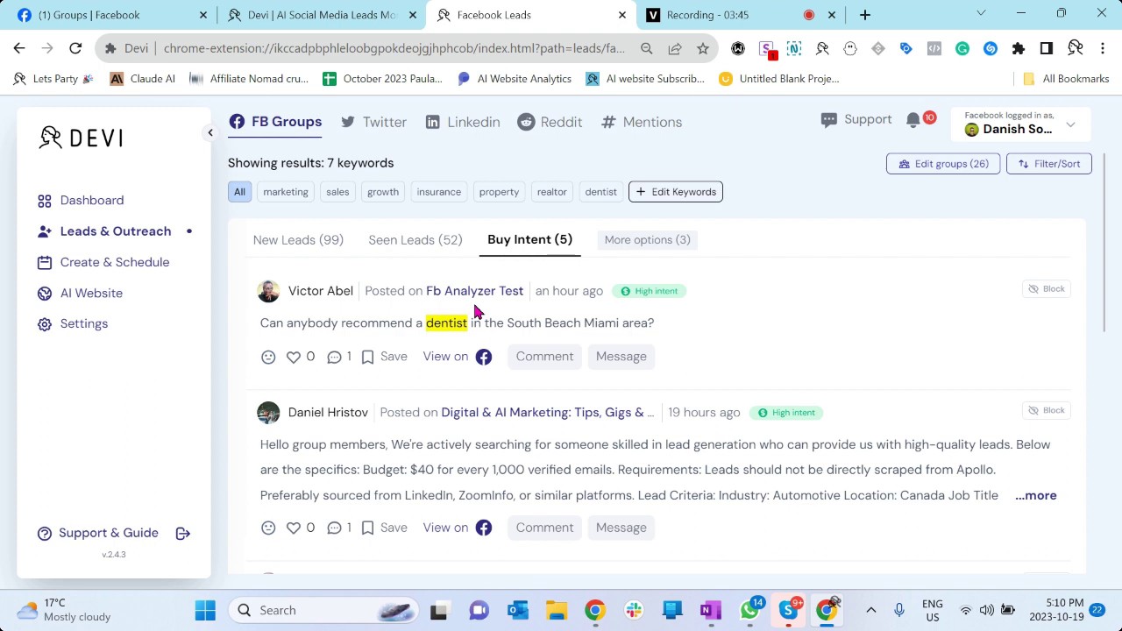
# Combine the sales and growth keyword filters and list their New Leads.
pyautogui.click(337, 194)
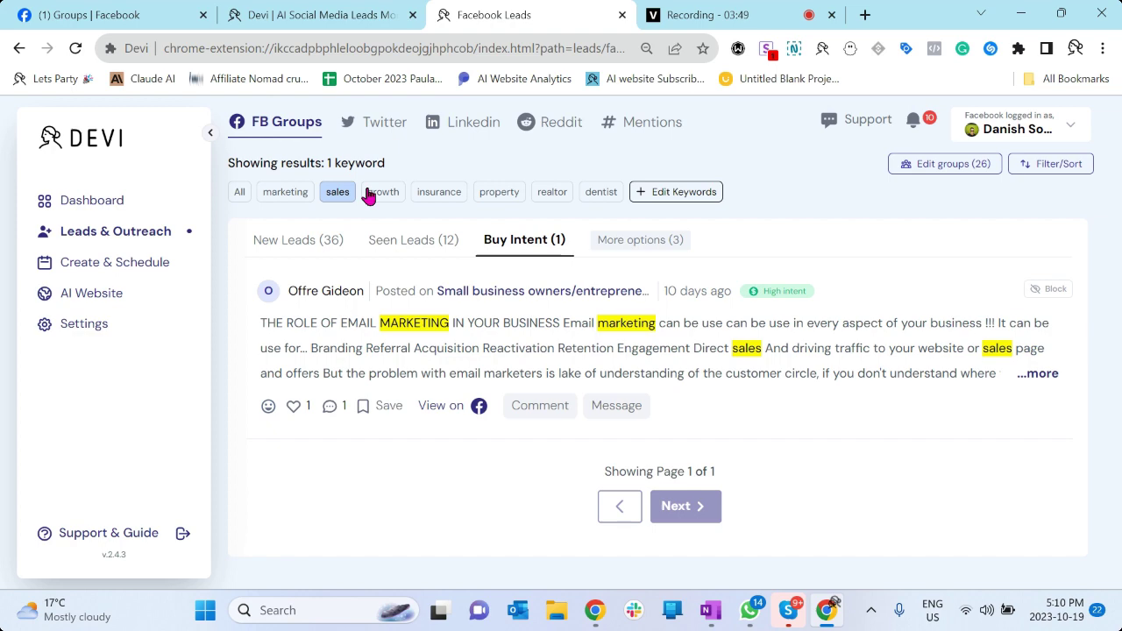
pyautogui.click(374, 195)
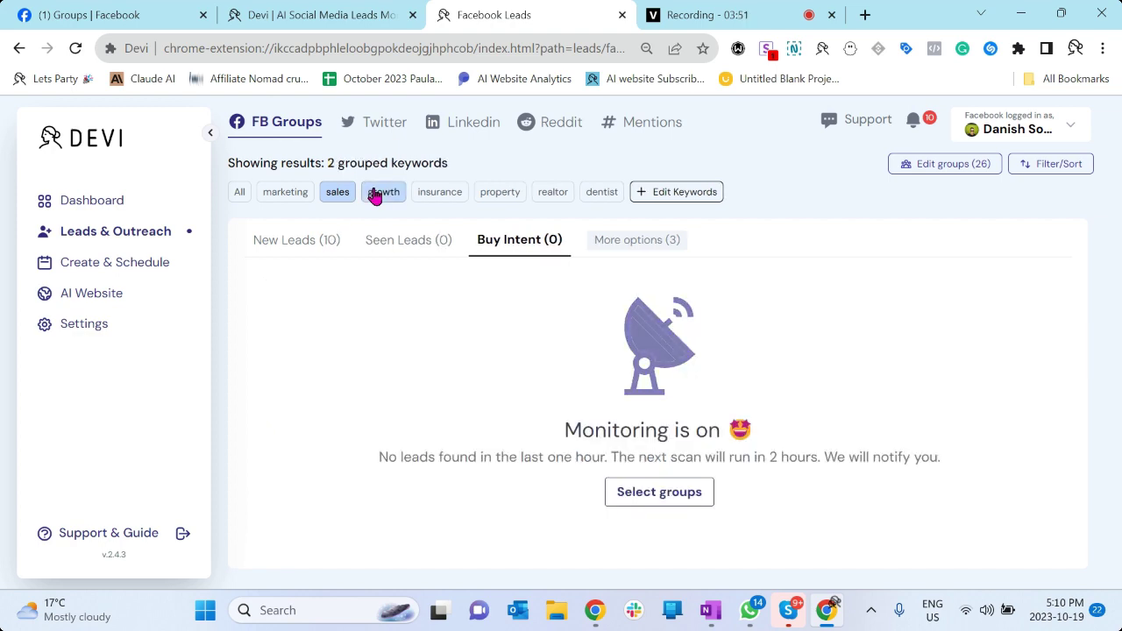
pyautogui.click(303, 240)
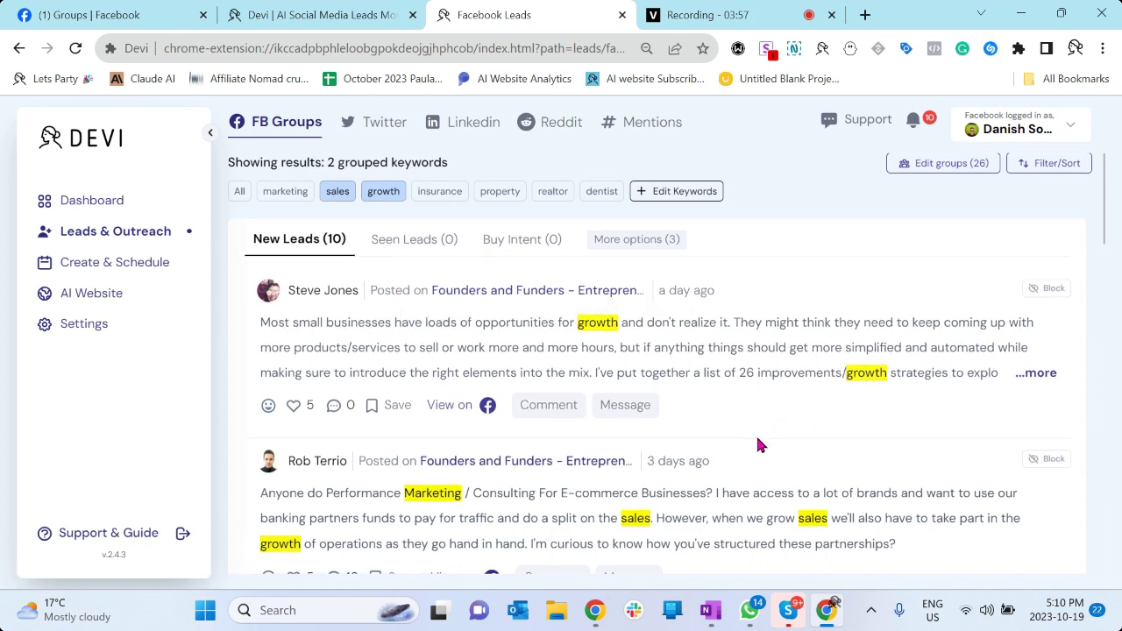
# Select 'sales' and 'growth' in the e-commerce marketing post, then return to all keywords.
pyautogui.scroll(-1, 675, 436)
pyautogui.doubleClick(624, 416)
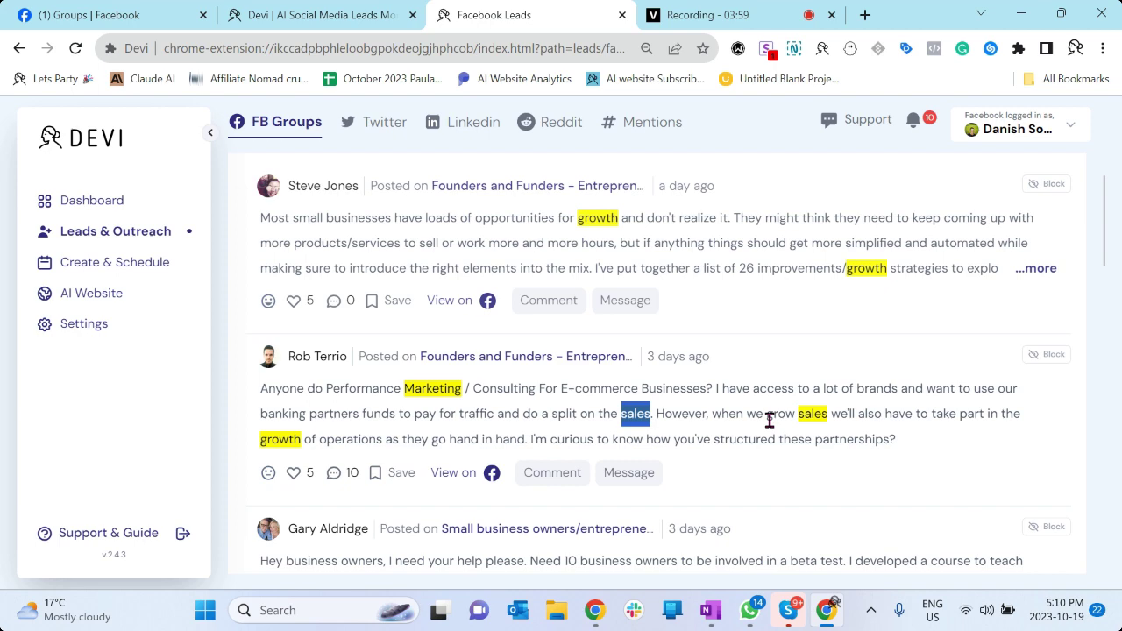
pyautogui.doubleClick(268, 441)
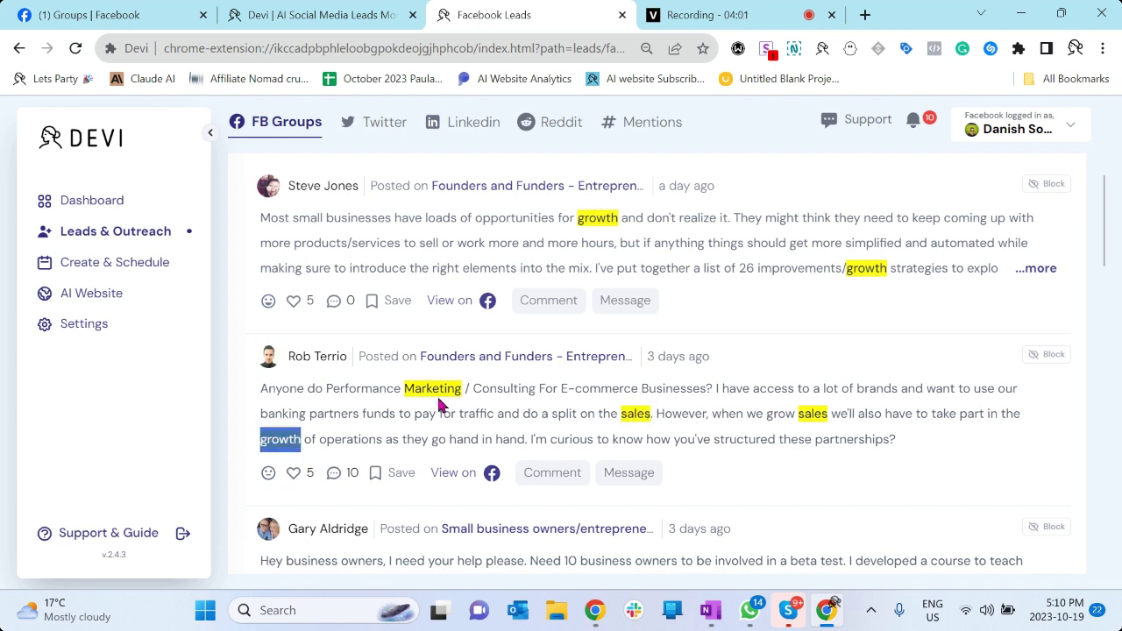
pyautogui.scroll(1, 443, 405)
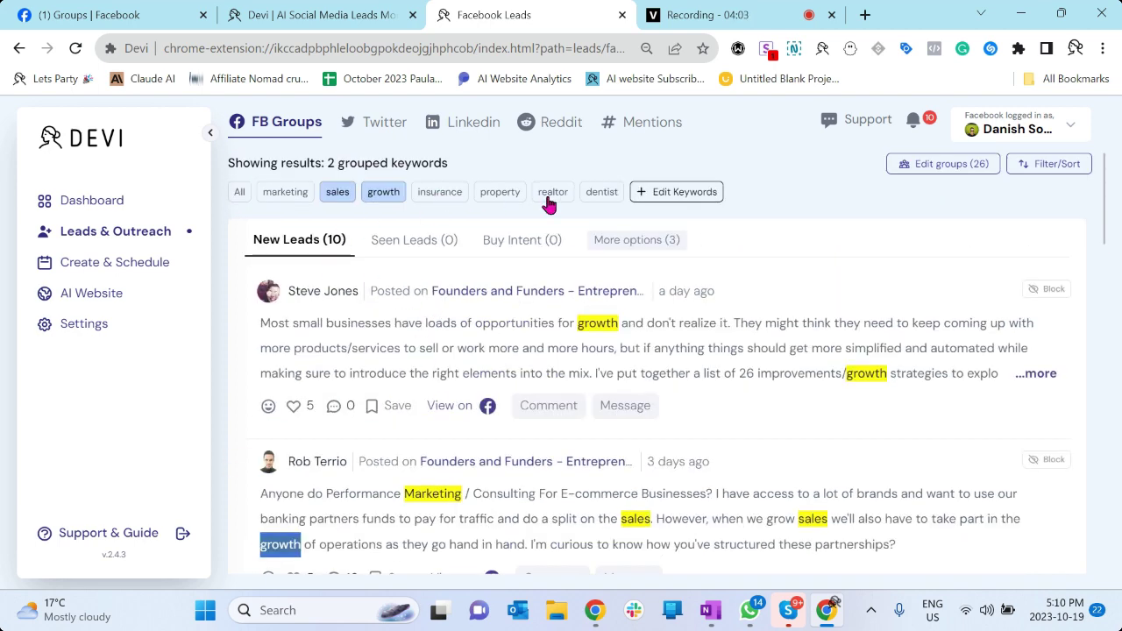
pyautogui.click(237, 193)
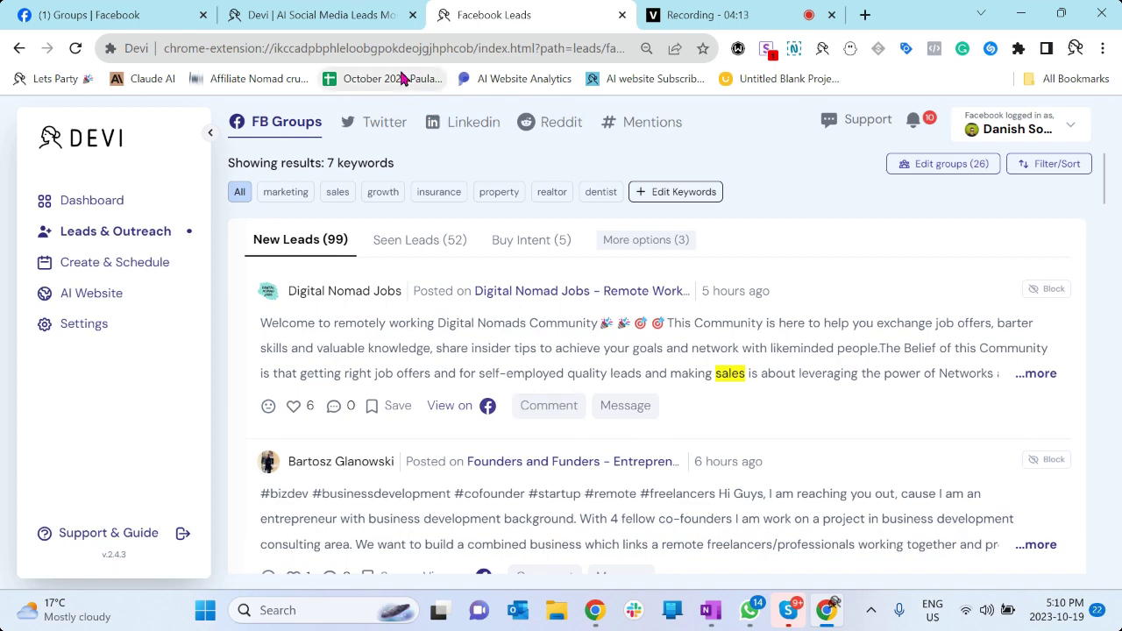
# Review the ddevi.com Pricing & Features page with the $49.5/month deal, then show the Veed recorder tab.
pyautogui.click(348, 19)
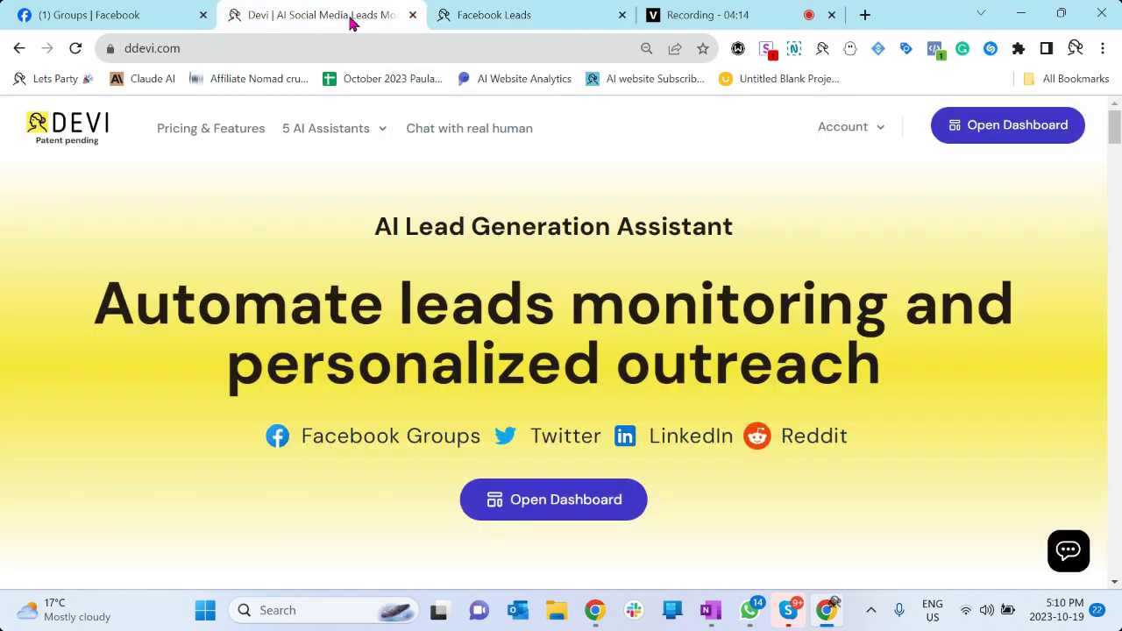
pyautogui.click(186, 139)
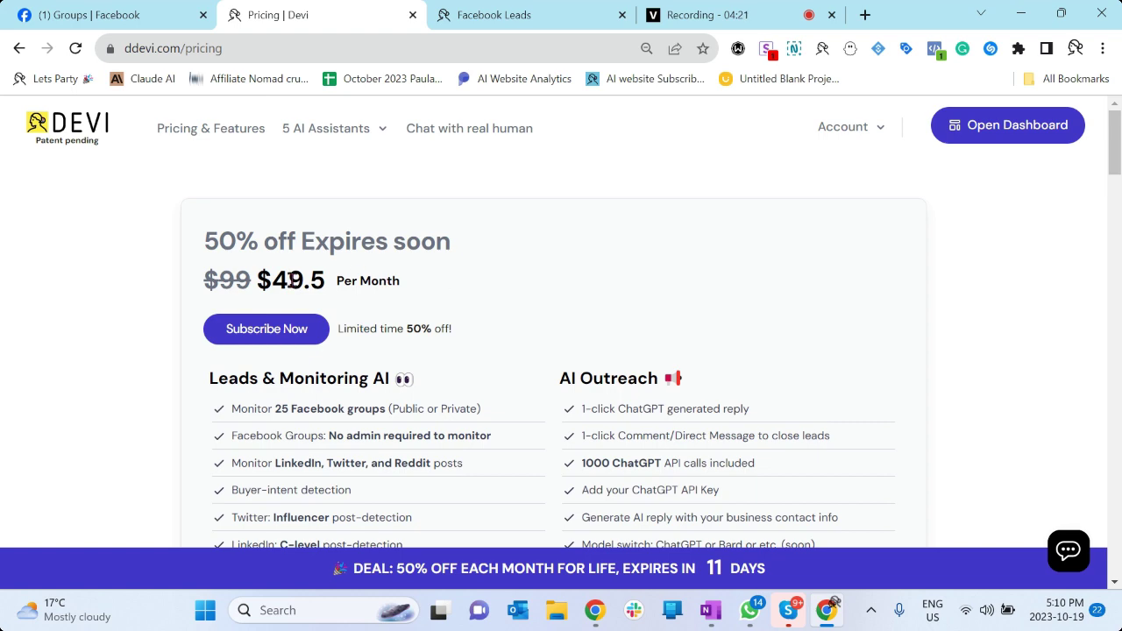
pyautogui.scroll(-2, 445, 358)
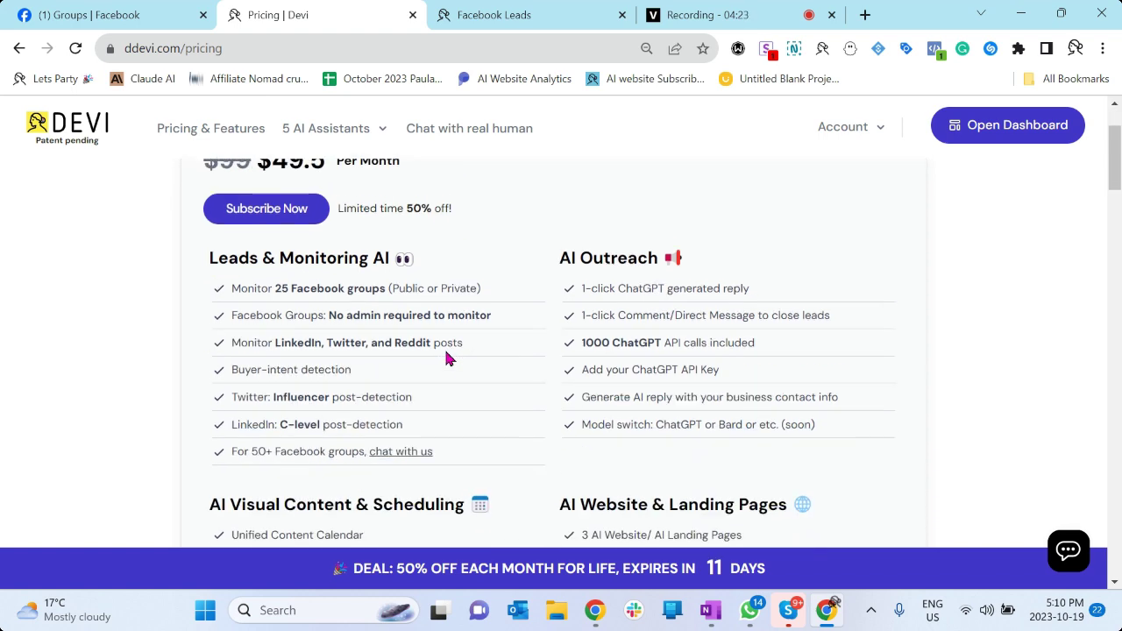
pyautogui.scroll(-1, 446, 359)
pyautogui.scroll(1, 623, 399)
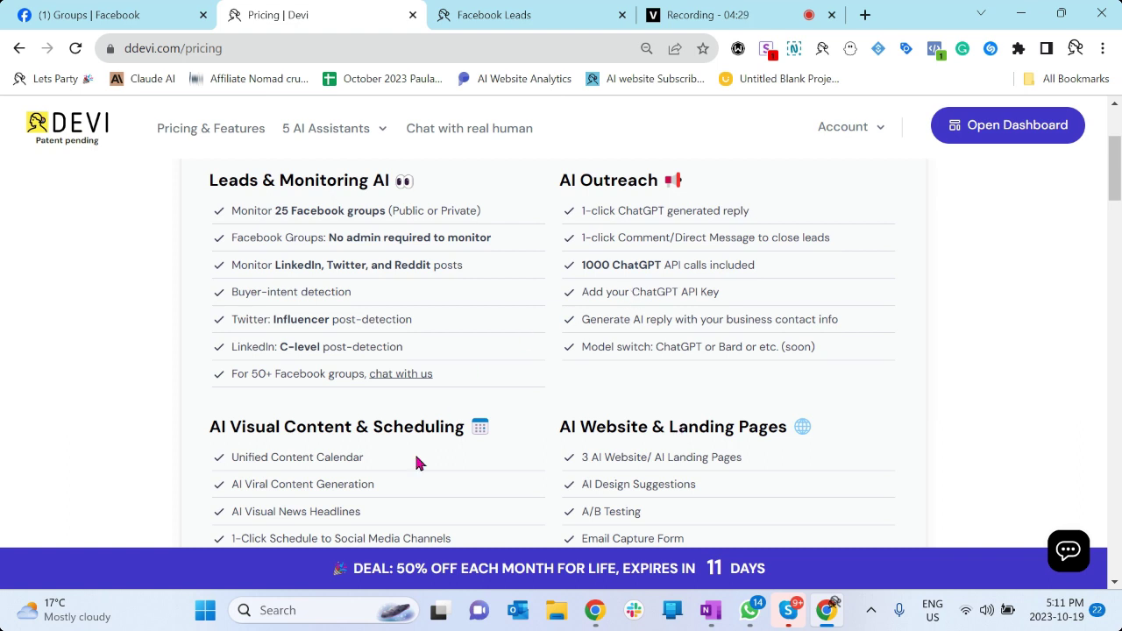
pyautogui.scroll(1, 418, 463)
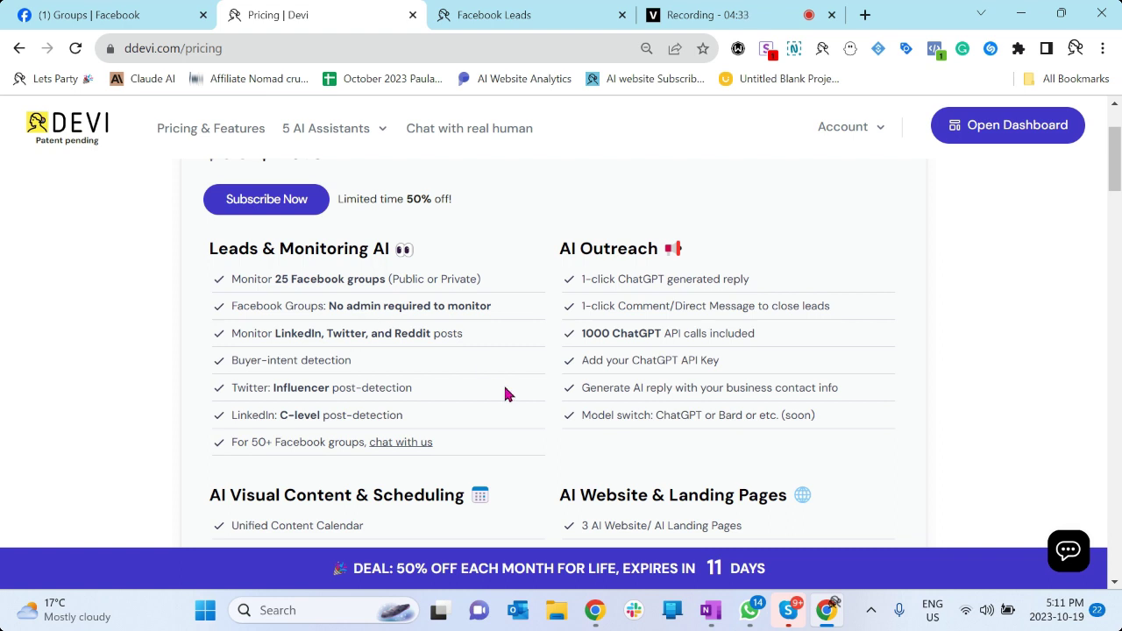
pyautogui.scroll(2, 506, 395)
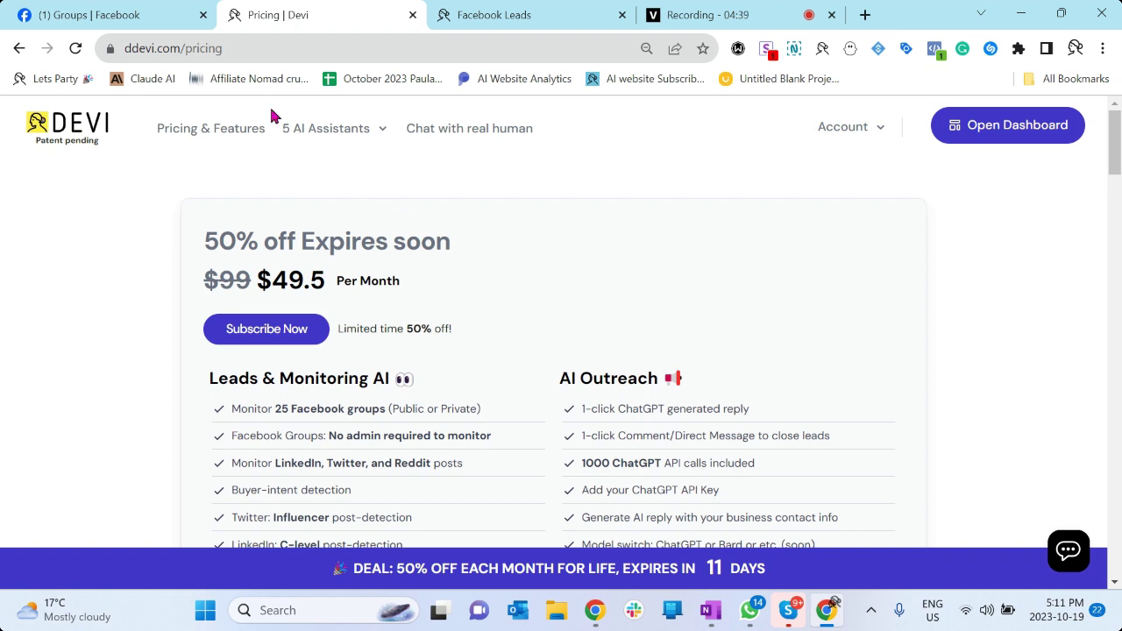
pyautogui.click(692, 19)
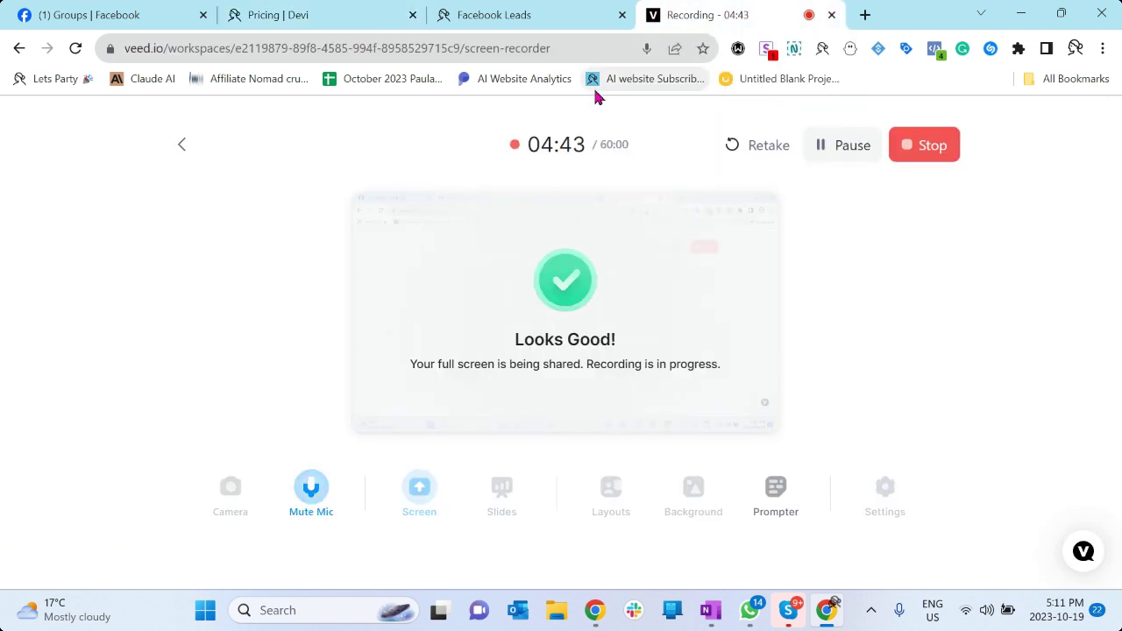